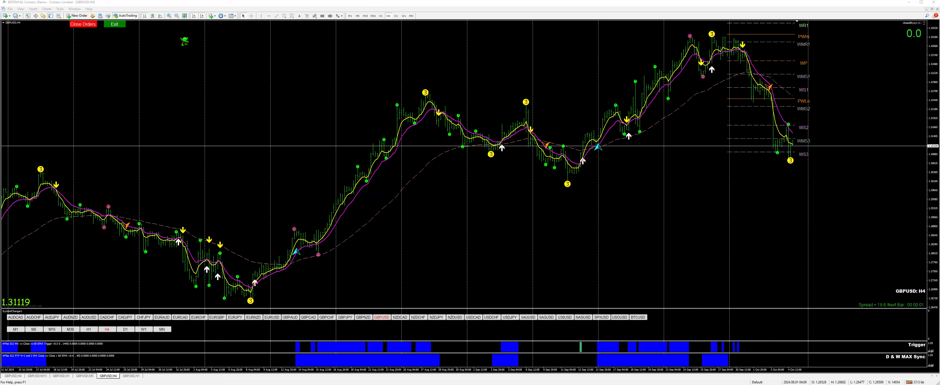
- Zoom in on the GBPUSD H4 chart and mark 2024.10.01 00:00 with a vertical line
click(169, 16)
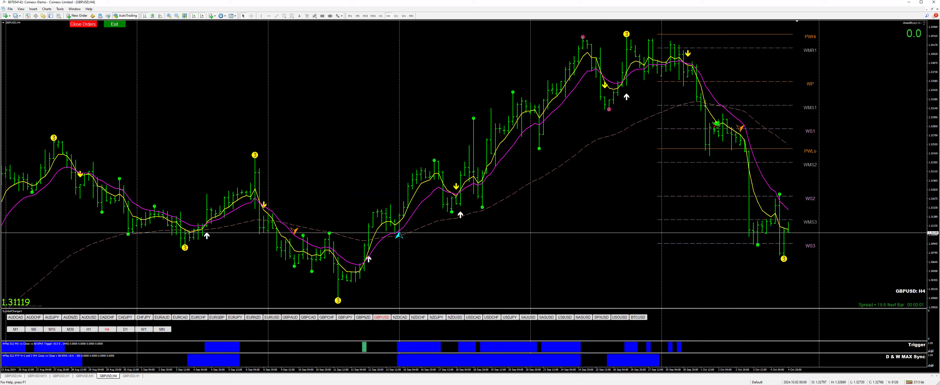
mouse_move(766, 129)
mouse_move(716, 129)
click(261, 16)
click(687, 54)
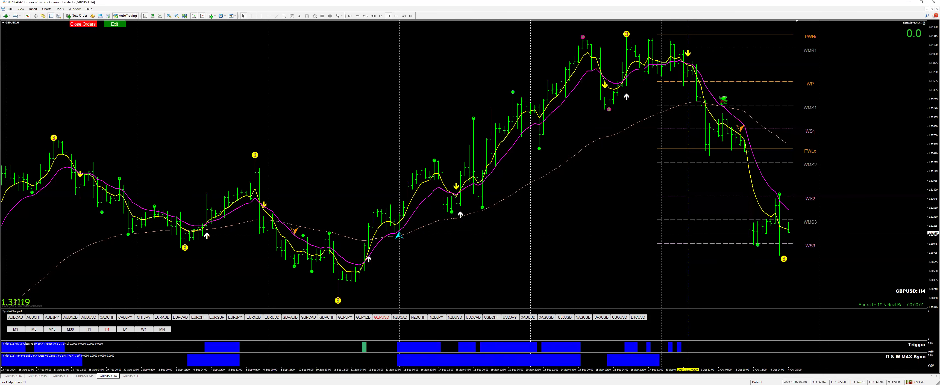
- Switch GBPUSD to M15 and scroll back to the Tuesday 1 October bars
click(365, 15)
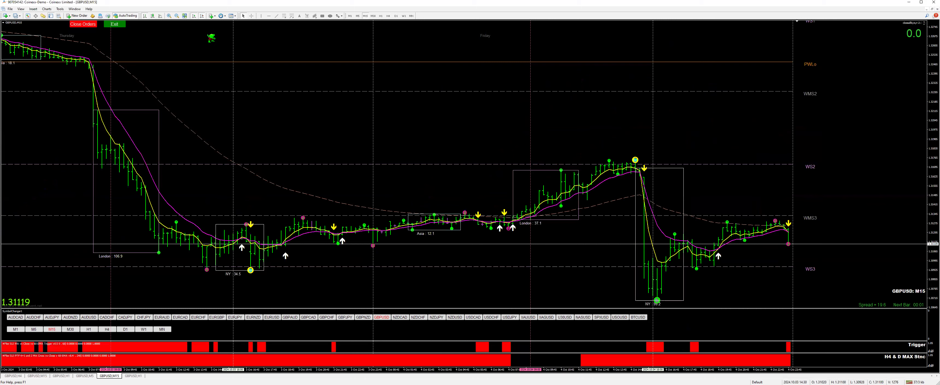
drag(205, 30, 364, 114)
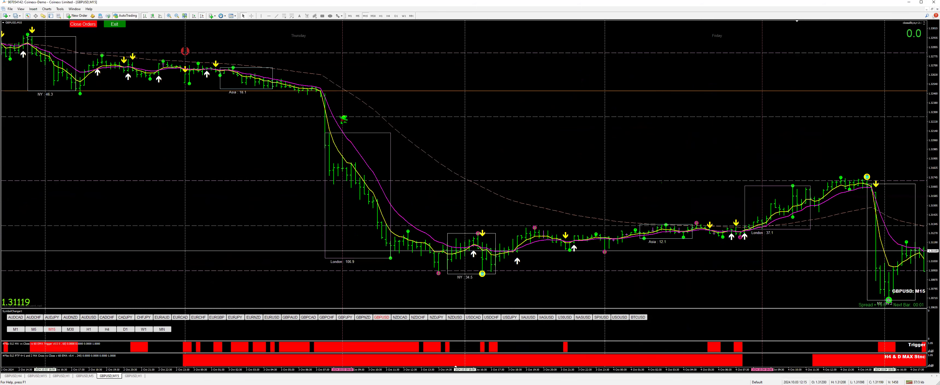
drag(315, 143, 402, 153)
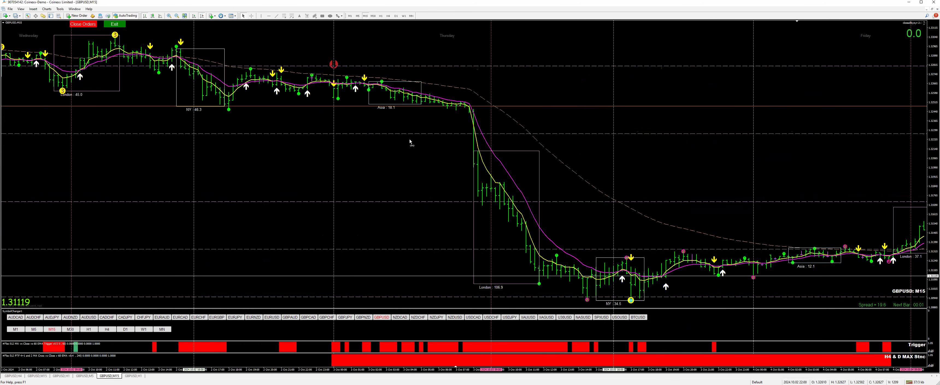
drag(348, 142, 482, 161)
drag(517, 136, 236, 86)
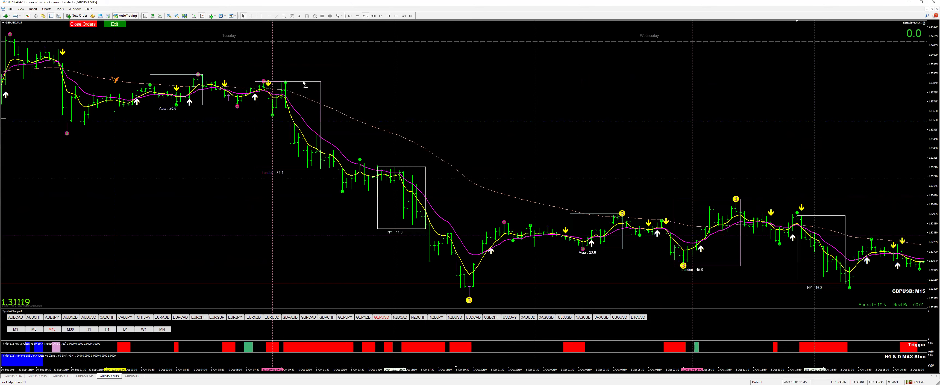
scroll(303, 83, up, 2)
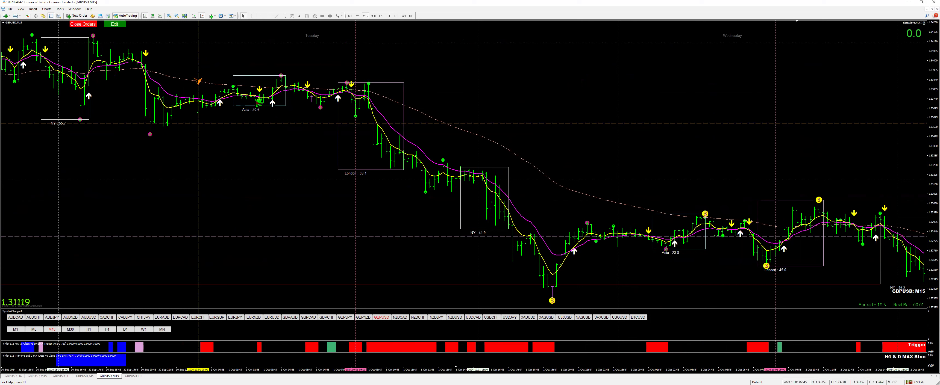
mouse_move(266, 91)
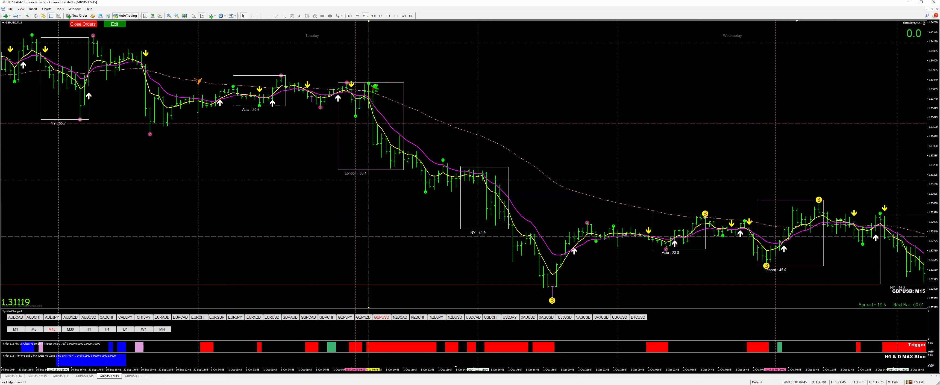
- Move to the M5 timeframe and place two horizontal lines, one at 1.33874
click(350, 16)
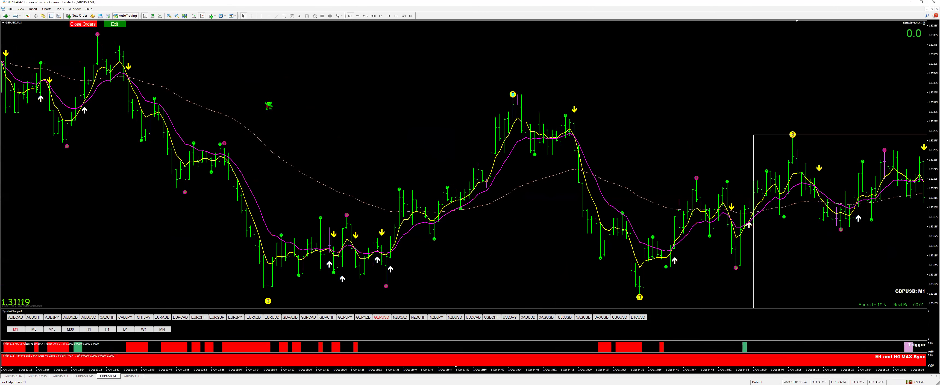
click(358, 16)
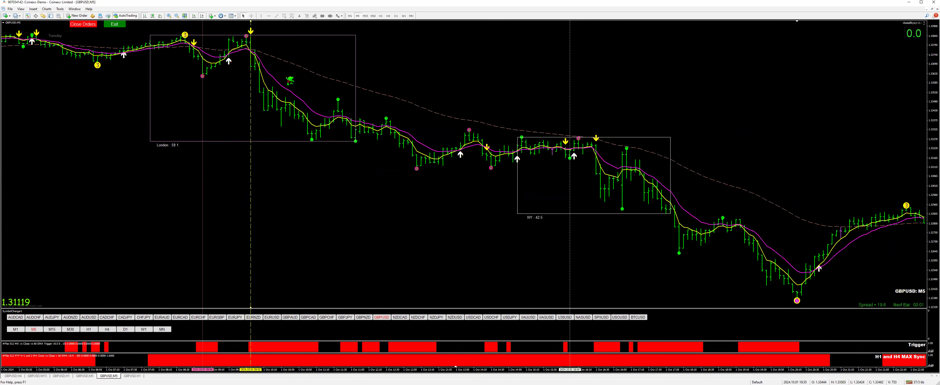
click(251, 69)
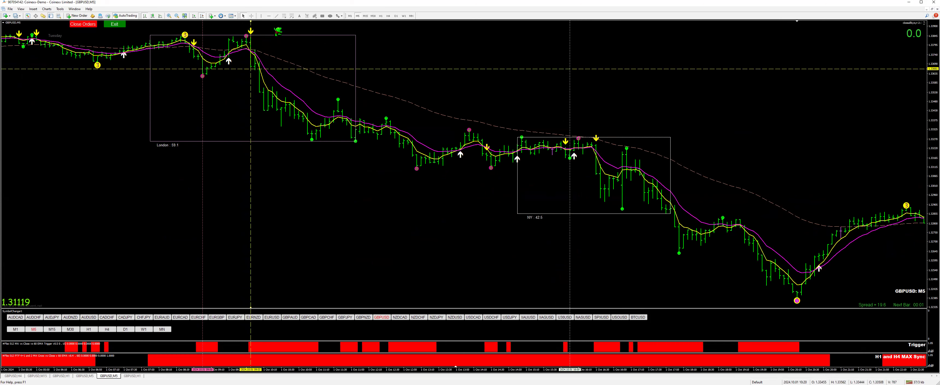
click(270, 16)
click(196, 31)
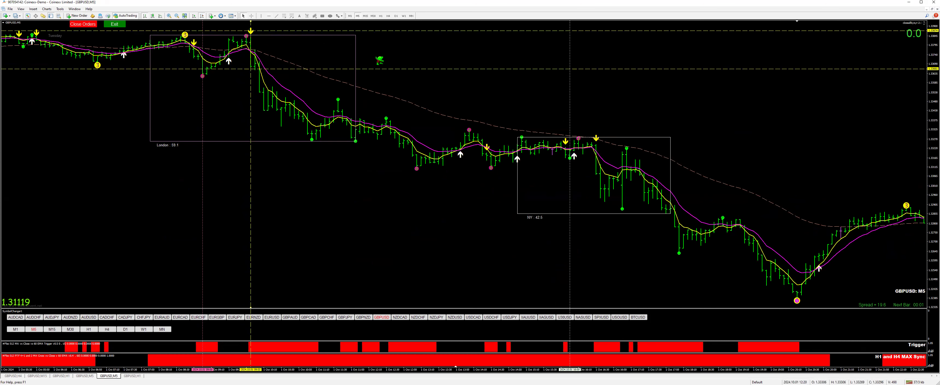
- Measure the price move in points with the crosshair
middle_click(387, 68)
drag(386, 68, 377, 31)
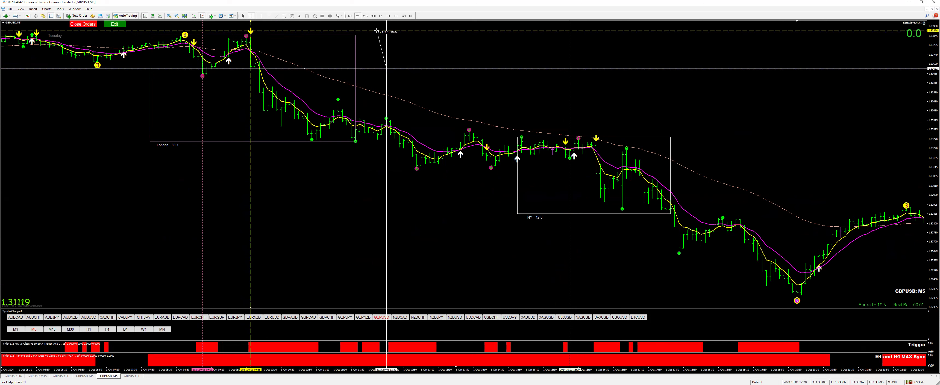
drag(376, 31, 376, 63)
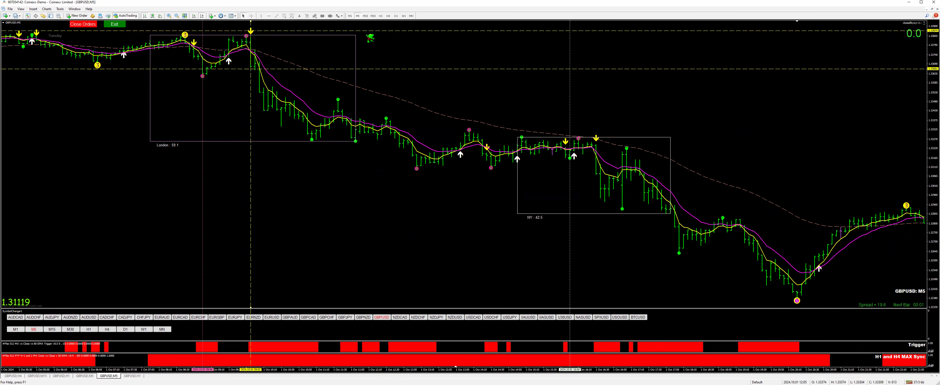
- Review the drop across H4, H1 and M15, ending on M15
click(389, 17)
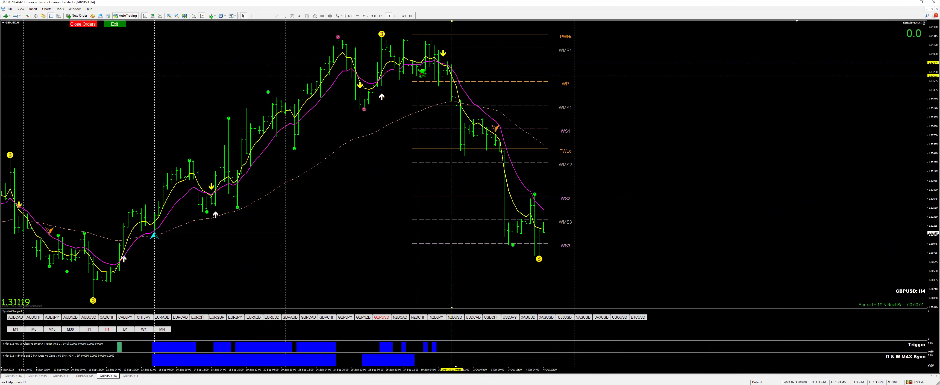
click(381, 16)
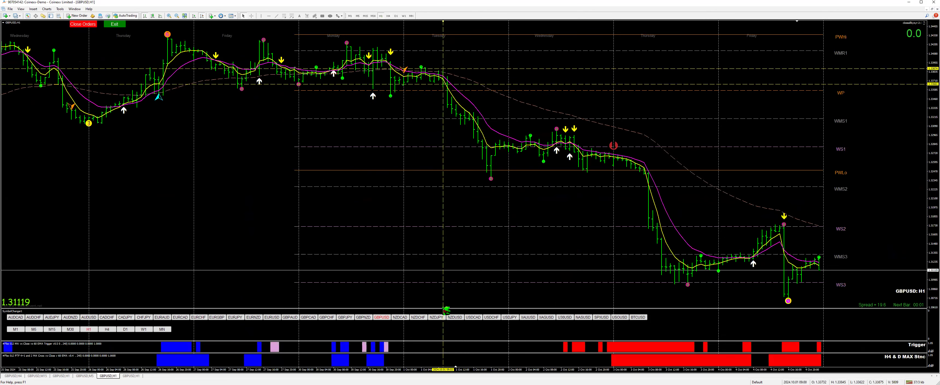
click(365, 16)
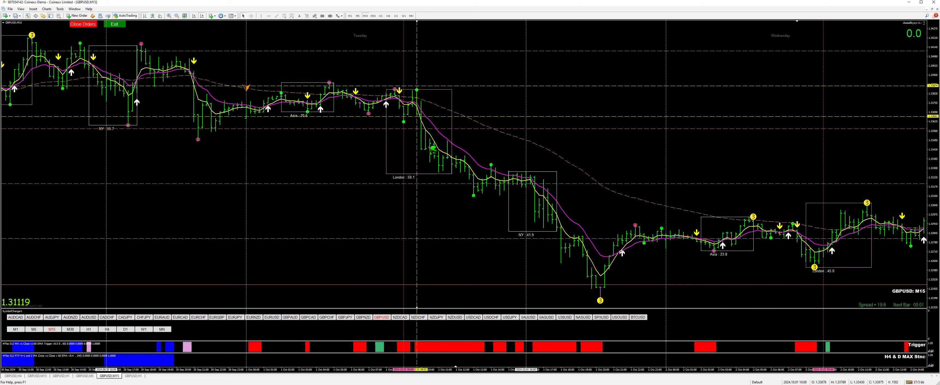
click(389, 17)
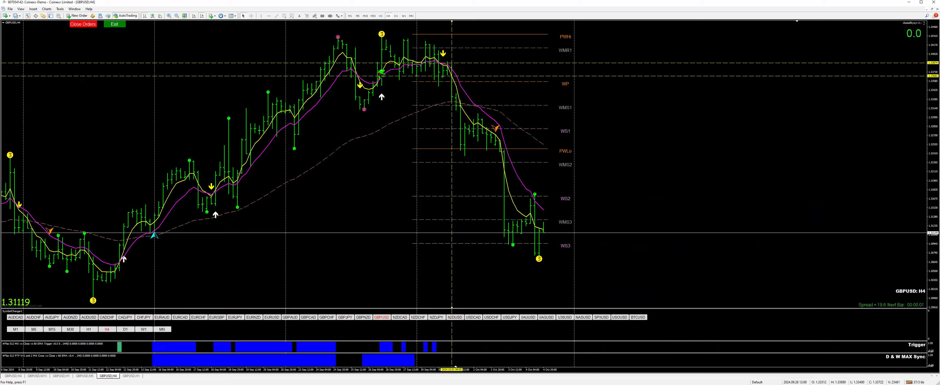
click(366, 16)
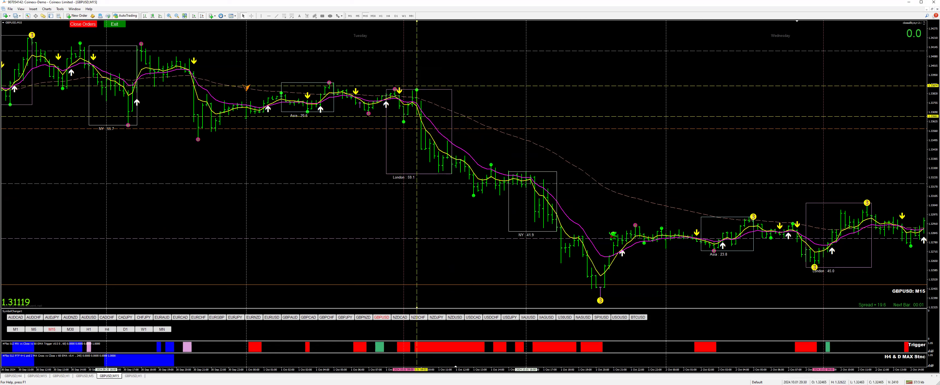
- Measure the drop from the high in points, then return to H4
middle_click(623, 239)
drag(623, 239, 589, 118)
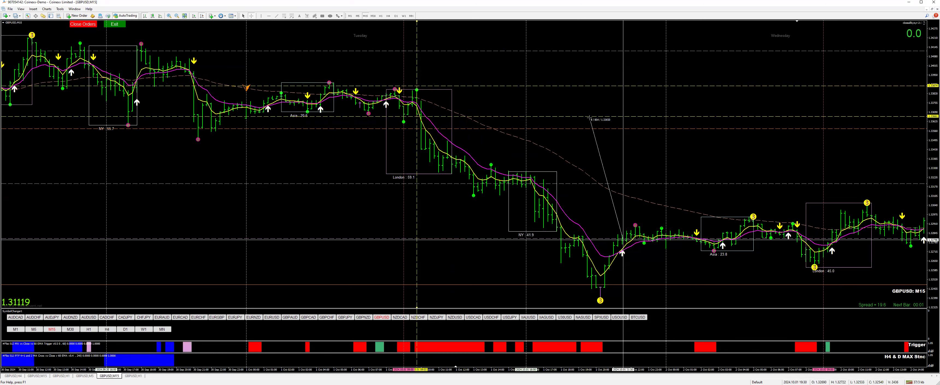
drag(589, 117, 589, 118)
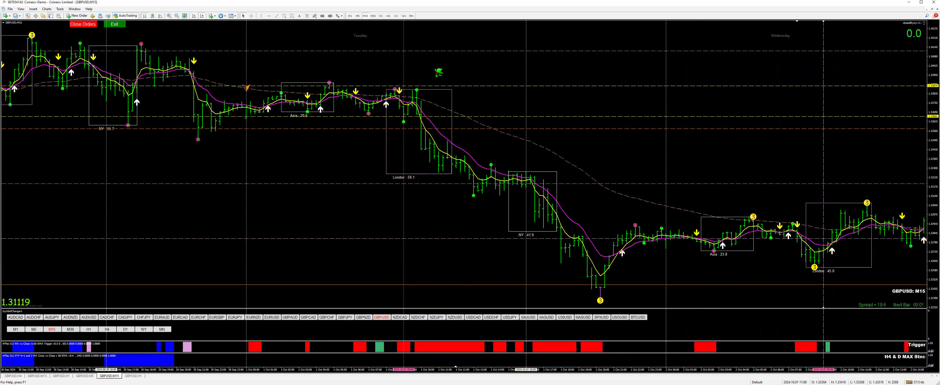
click(388, 15)
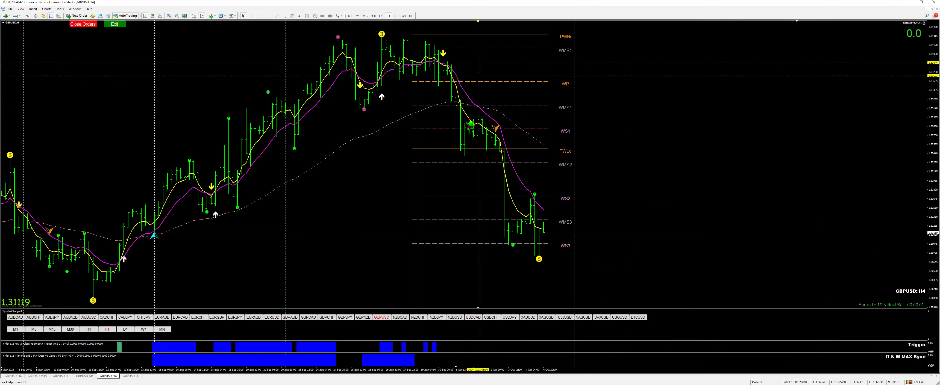
- Delete both horizontal price lines from the chart
mouse_move(487, 132)
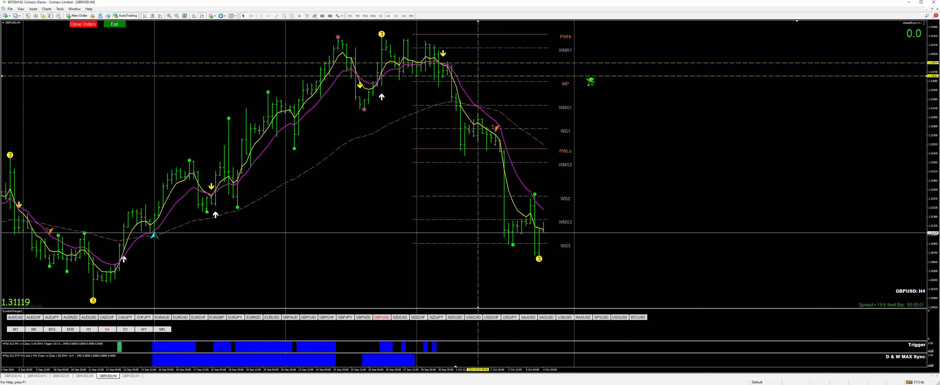
right_click(586, 77)
click(596, 96)
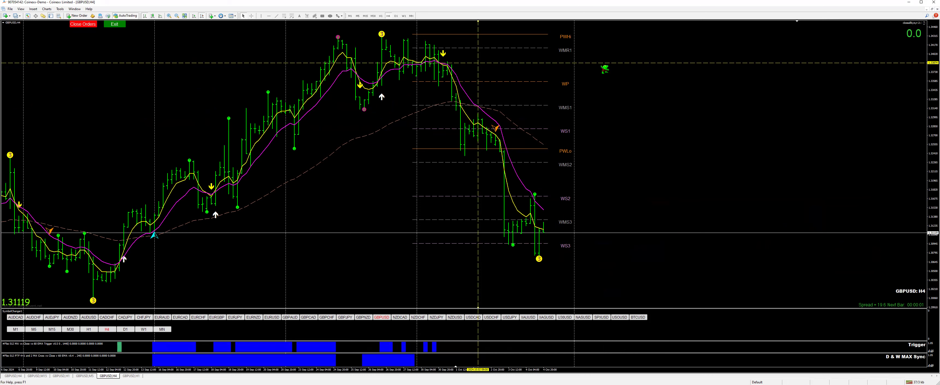
right_click(601, 64)
click(613, 85)
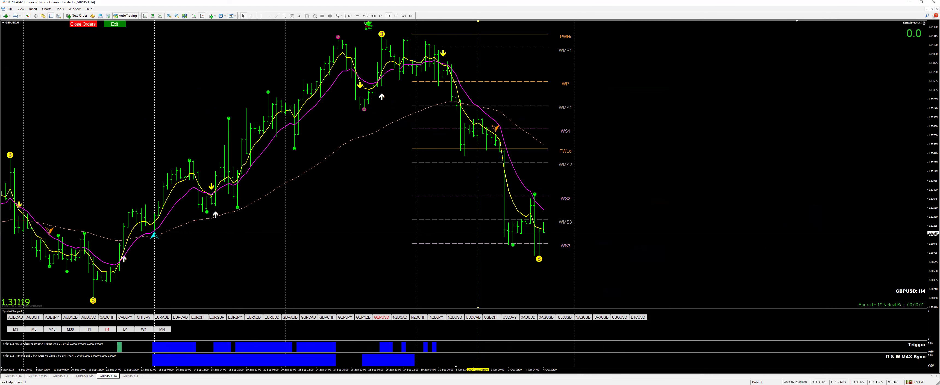
- On M15, mark 11:30 with a vertical line, pan to the later drop, and switch to M1
click(365, 15)
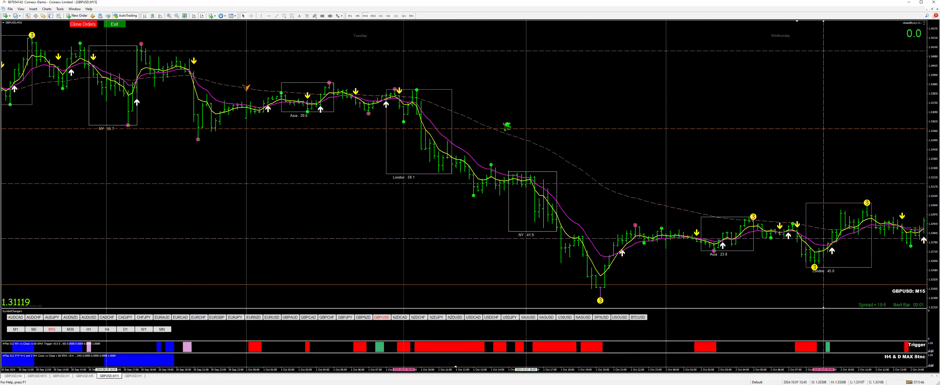
drag(704, 171, 553, 168)
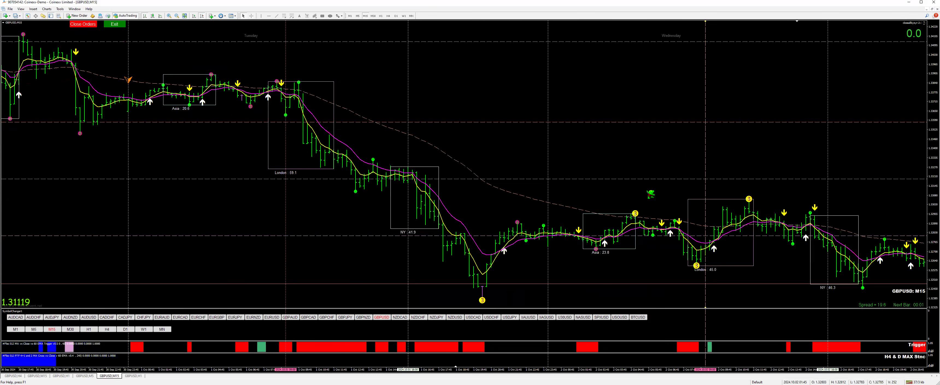
scroll(655, 268, down, 2)
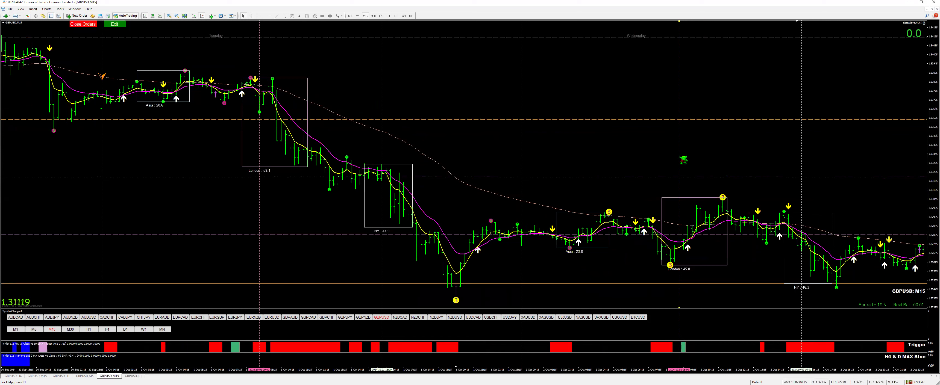
click(711, 159)
drag(710, 159, 725, 159)
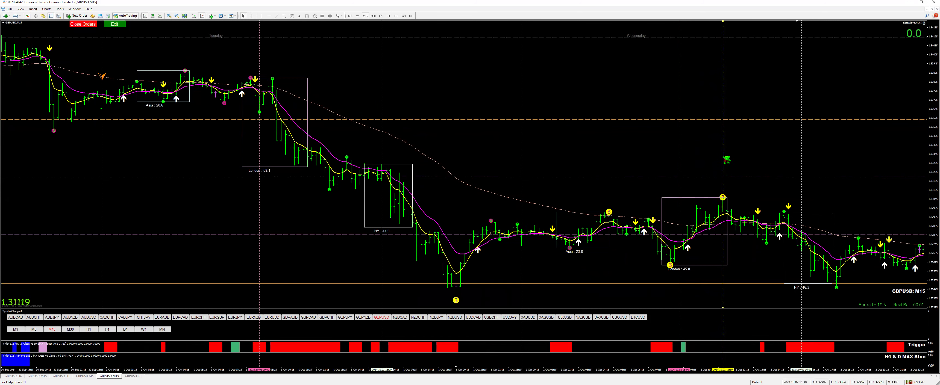
drag(710, 210, 566, 209)
drag(534, 149, 441, 98)
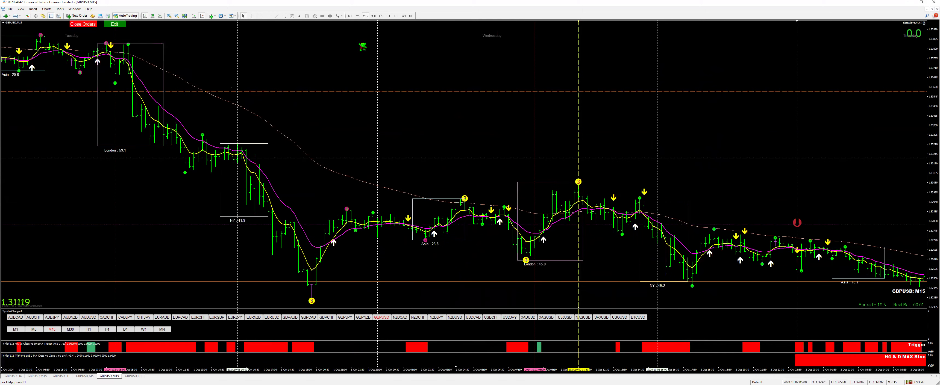
drag(398, 104, 372, 34)
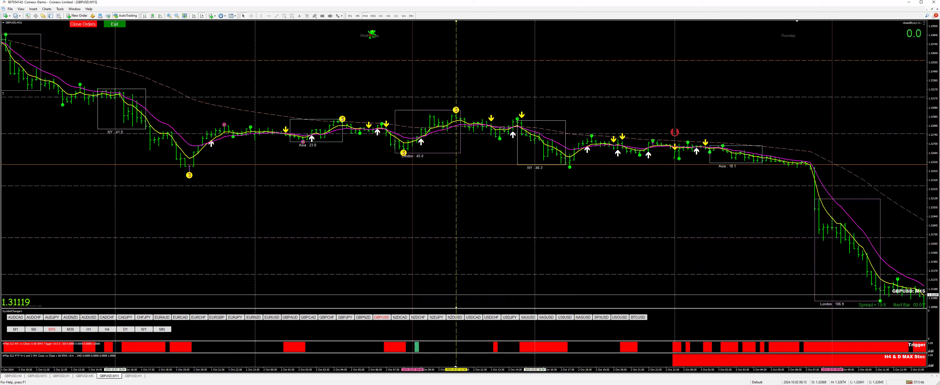
click(350, 17)
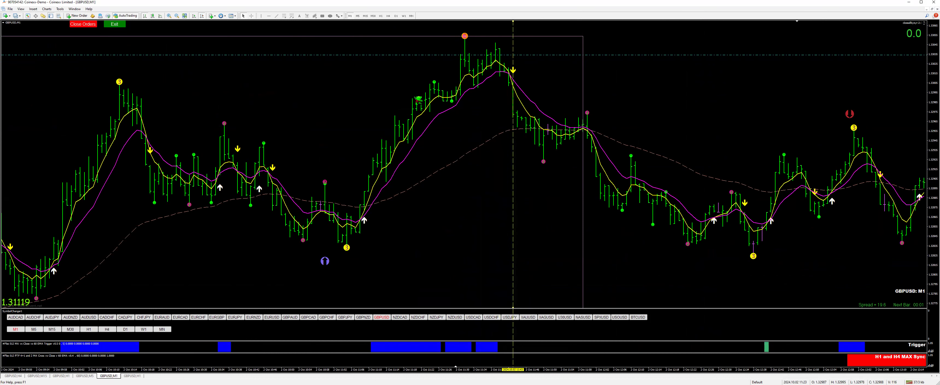
- Place two horizontal price lines and lower the 1.33058 one to 1.32950
click(269, 16)
click(515, 117)
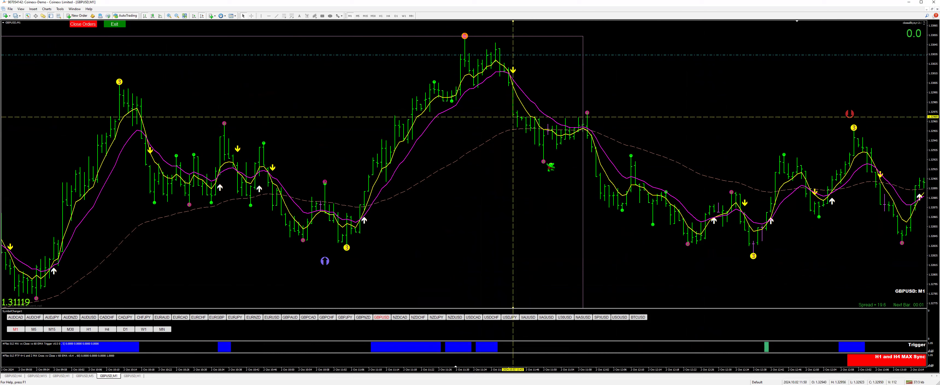
click(269, 16)
click(458, 32)
drag(628, 117, 622, 136)
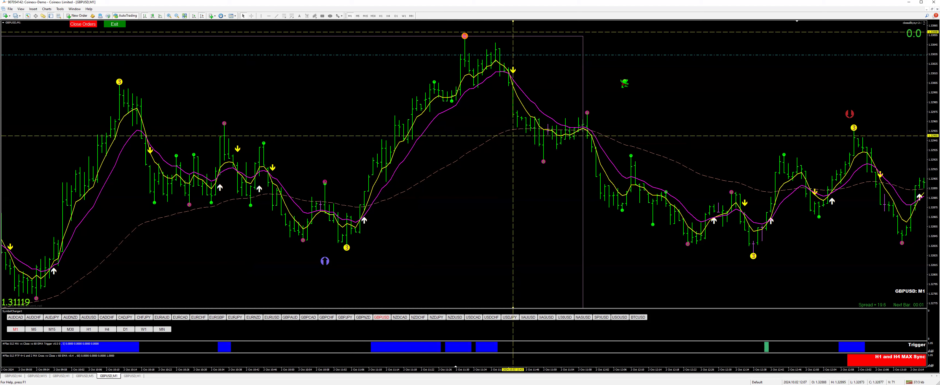
- Measure the 107-point drop from the high, check M15, and return to M1
middle_click(609, 37)
drag(618, 72, 638, 136)
click(366, 16)
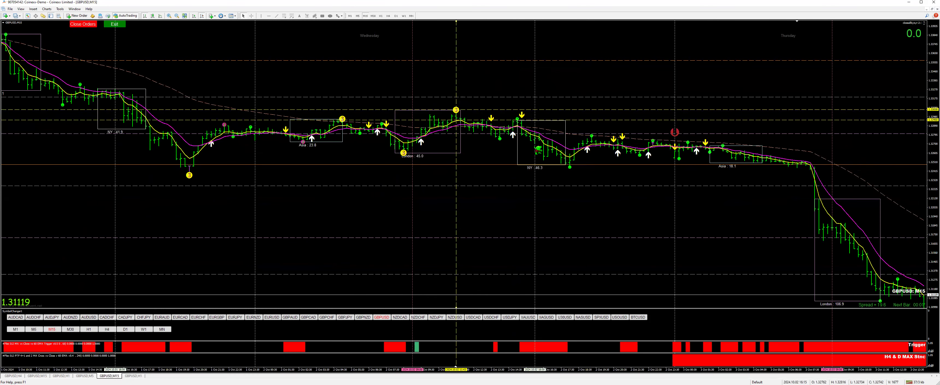
mouse_move(517, 124)
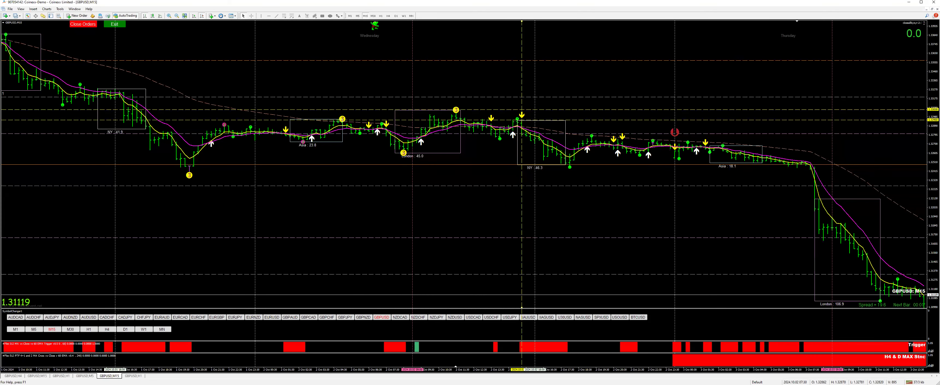
click(350, 16)
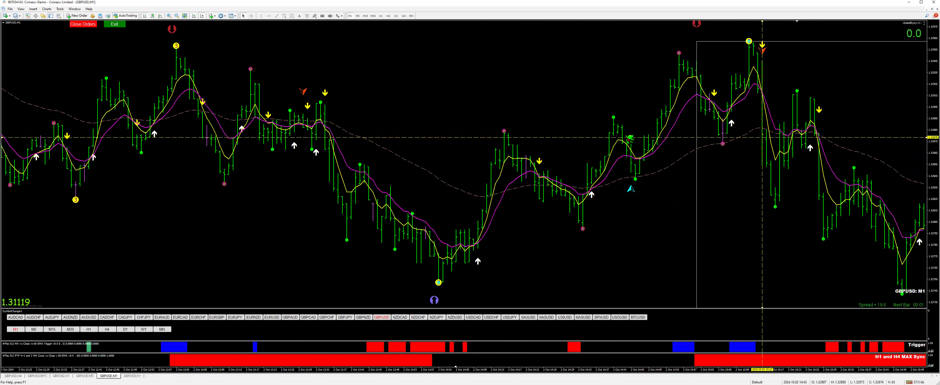
- Compress the price scale, move the line to 1.32970, and measure the 48-point move
drag(931, 69, 932, 92)
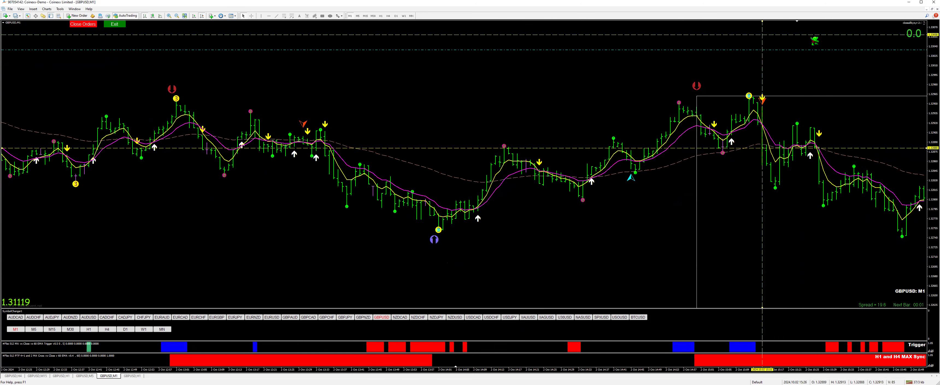
drag(814, 40, 814, 94)
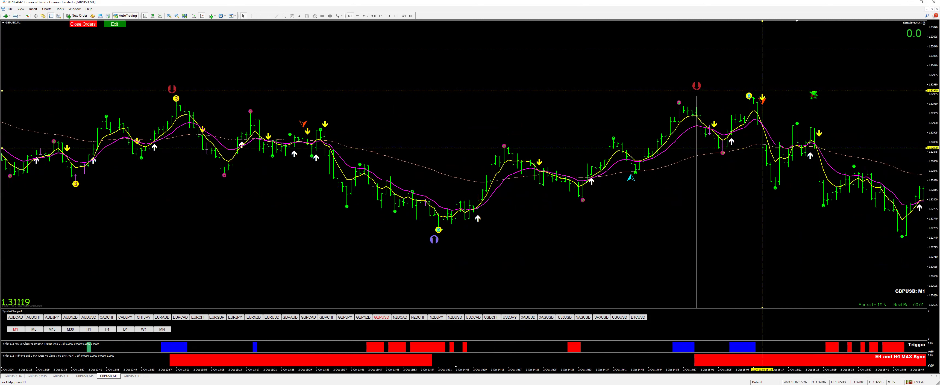
mouse_move(768, 105)
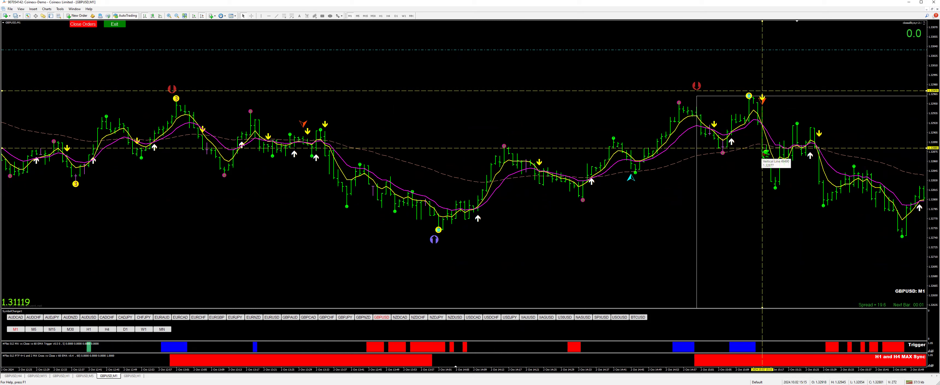
middle_click(814, 112)
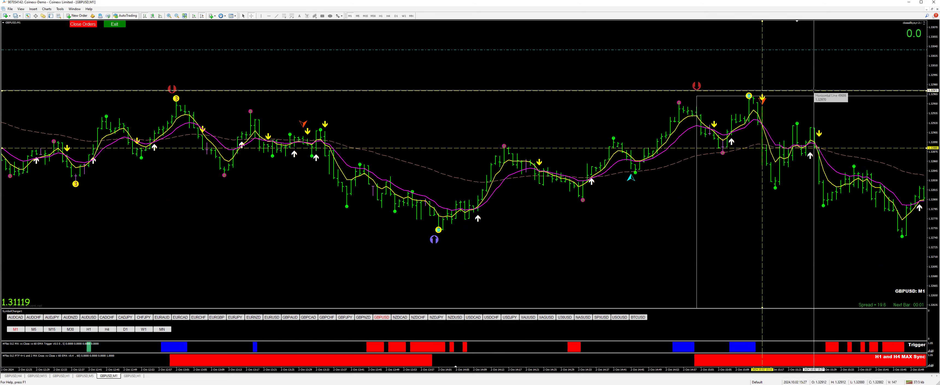
drag(814, 90, 837, 148)
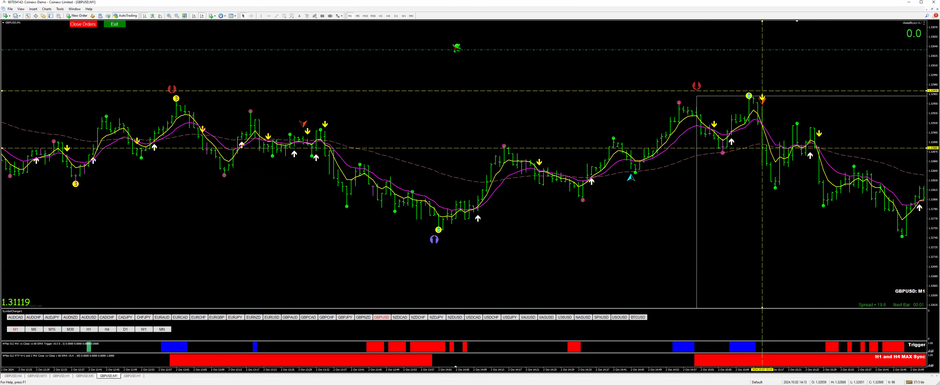
- On M15, measure the 93-point move with the crosshair
click(365, 15)
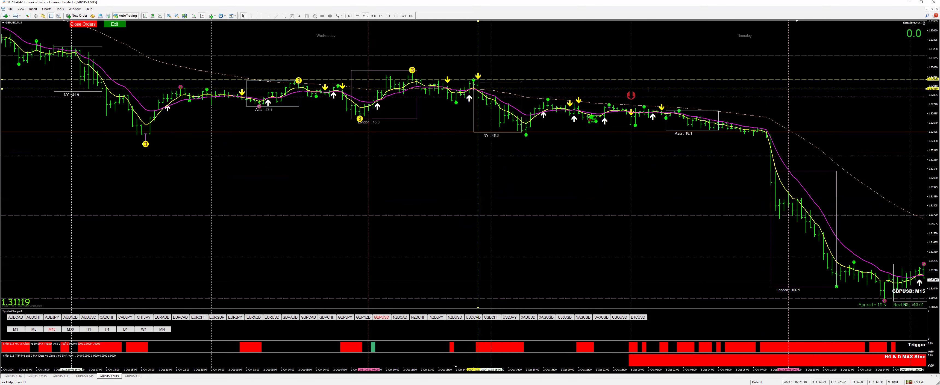
middle_click(538, 112)
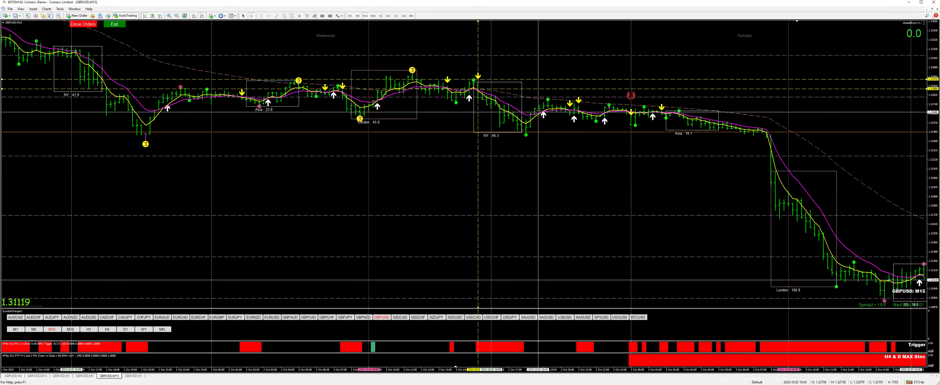
mouse_move(542, 107)
drag(542, 107, 534, 92)
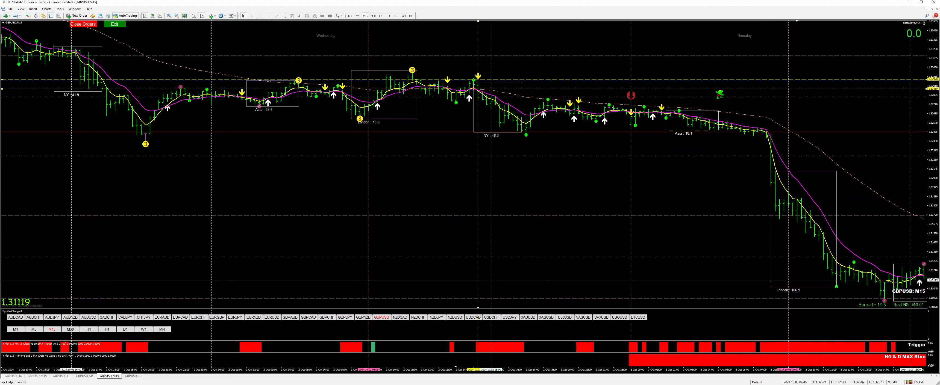
- Delete the lines at 1.32880 and 1.32970, then switch to H4
right_click(716, 91)
click(728, 109)
right_click(715, 81)
click(727, 98)
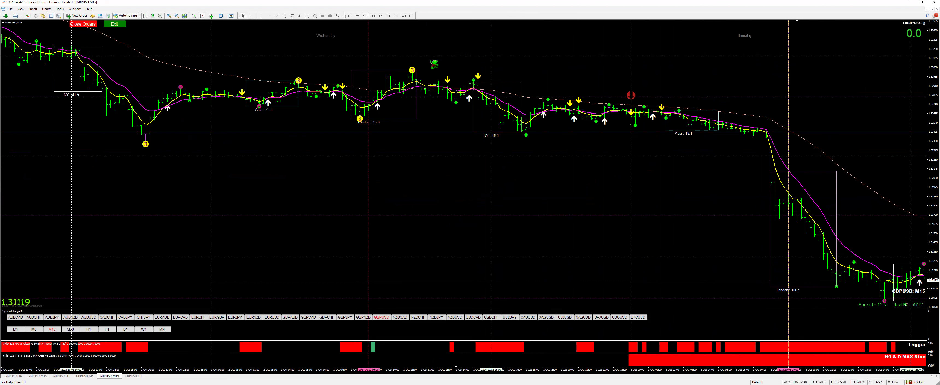
click(388, 16)
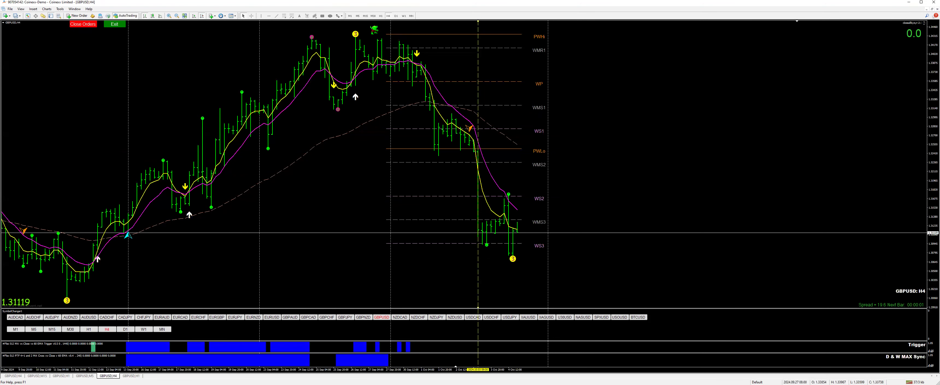
- Scroll the M15 chart to the newest bars, then drop through M5 to M1
click(365, 16)
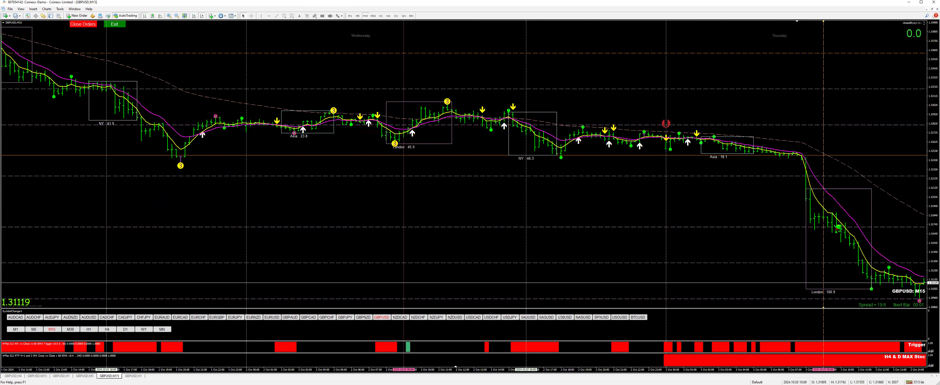
scroll(792, 217, down, 5)
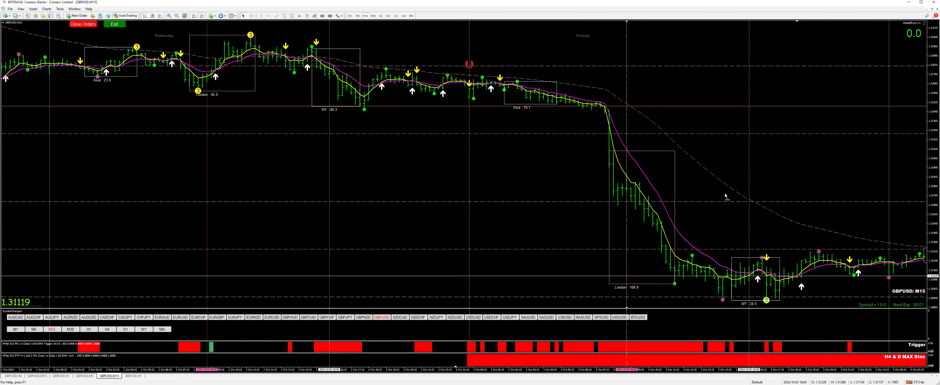
scroll(653, 197, down, 3)
scroll(648, 200, down, 1)
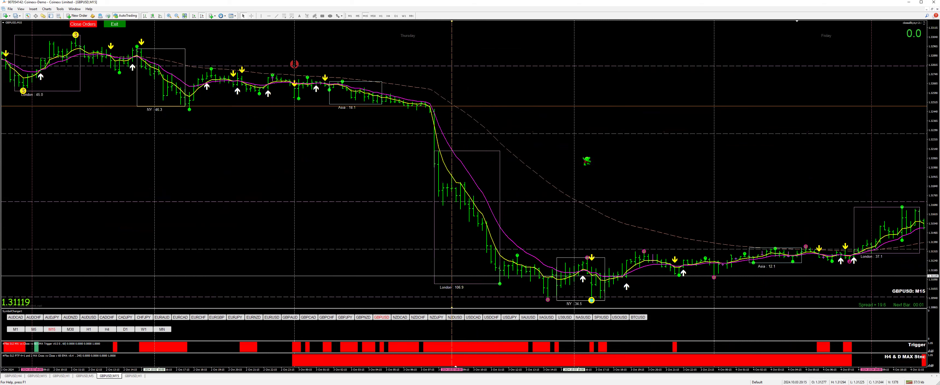
click(358, 16)
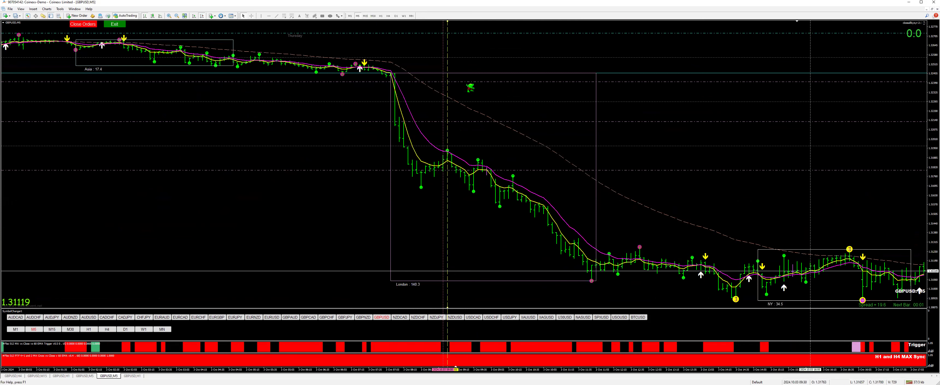
click(349, 16)
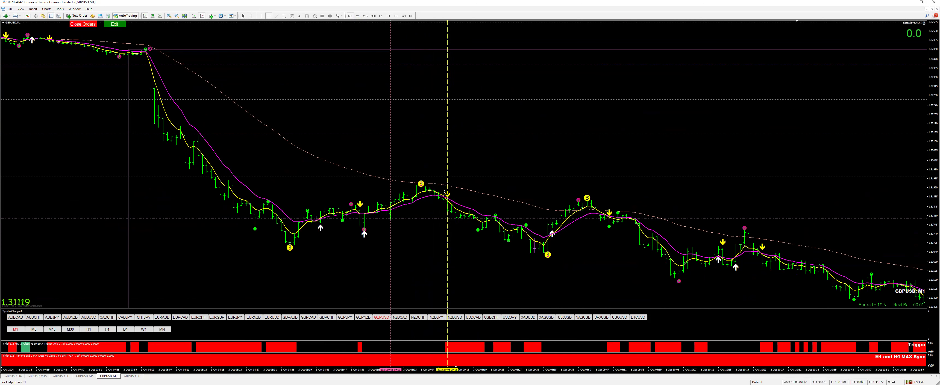
- Place lines at 1.31819 and near 1.3196, measure the 147-point drop, then switch to H1
click(449, 214)
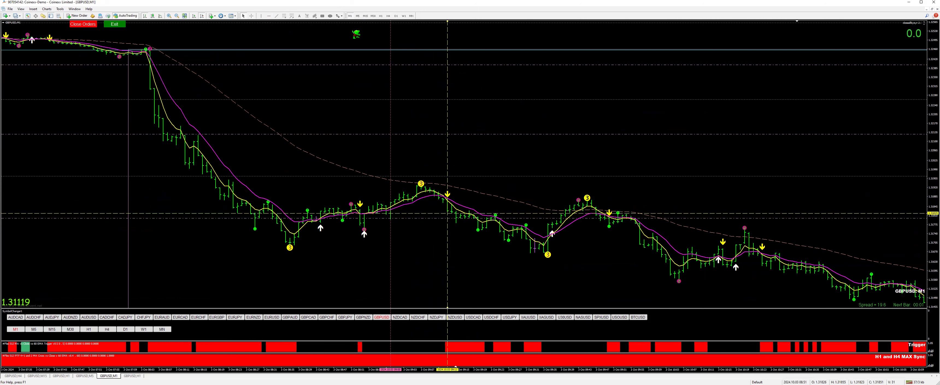
click(270, 17)
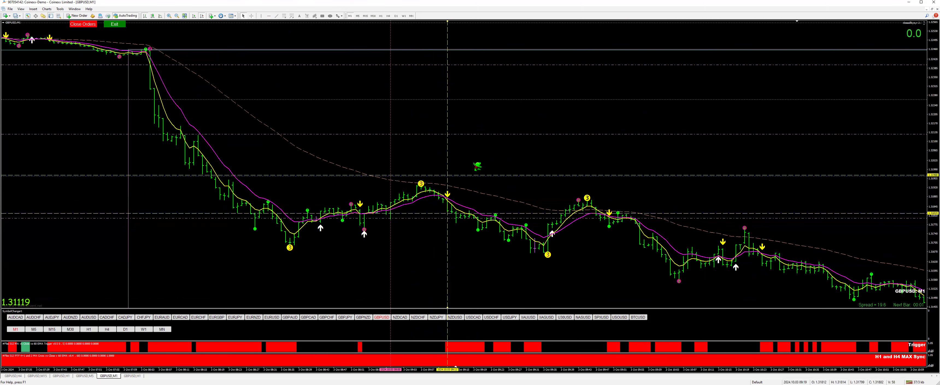
middle_click(489, 183)
click(486, 176)
drag(486, 175, 492, 215)
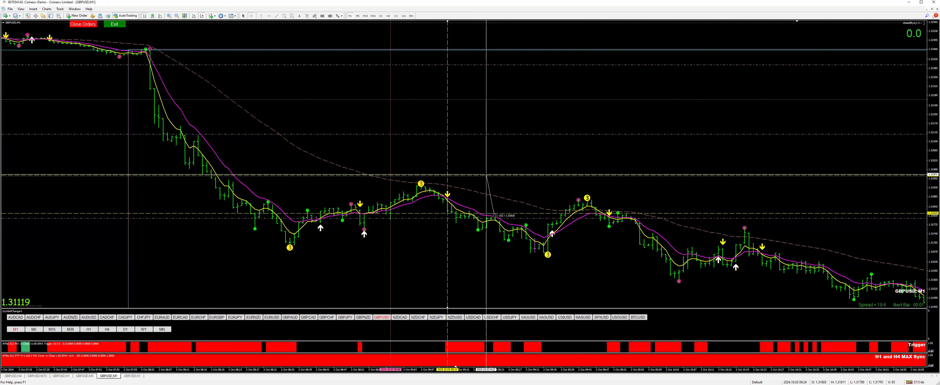
drag(495, 215, 496, 215)
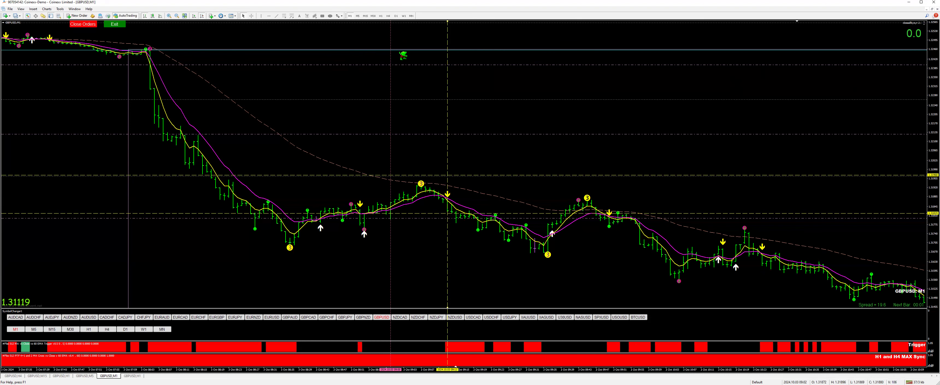
click(381, 16)
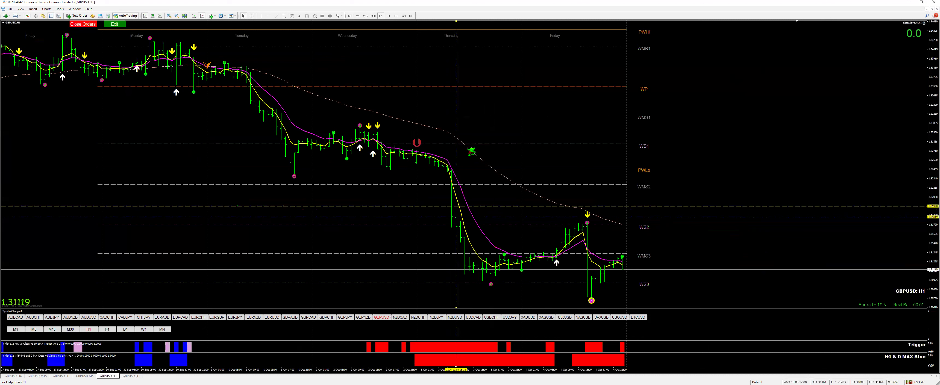
- Measure the H1 move, lower the dashed price line, then switch to M5
middle_click(555, 249)
drag(517, 262, 508, 217)
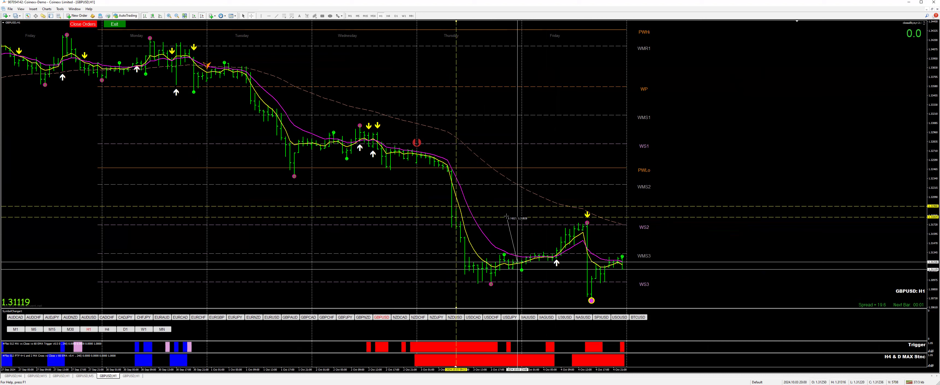
drag(507, 219, 507, 219)
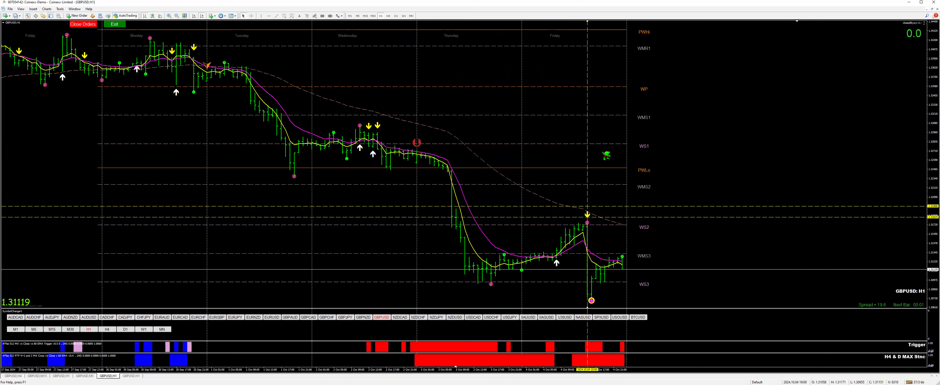
drag(678, 218, 678, 225)
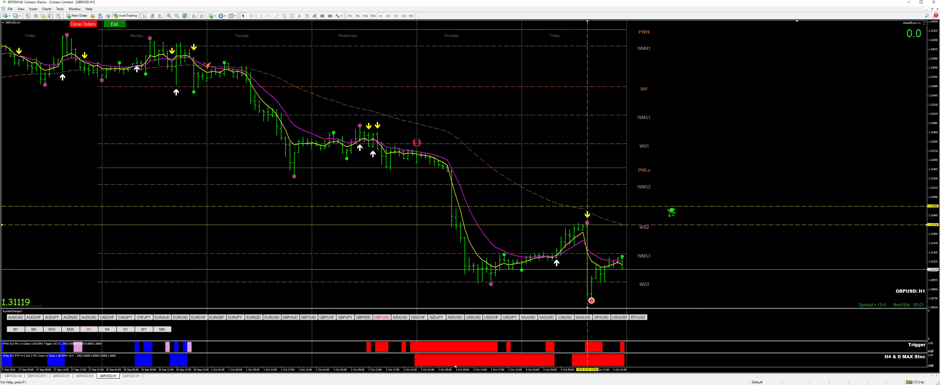
scroll(668, 219, down, 3)
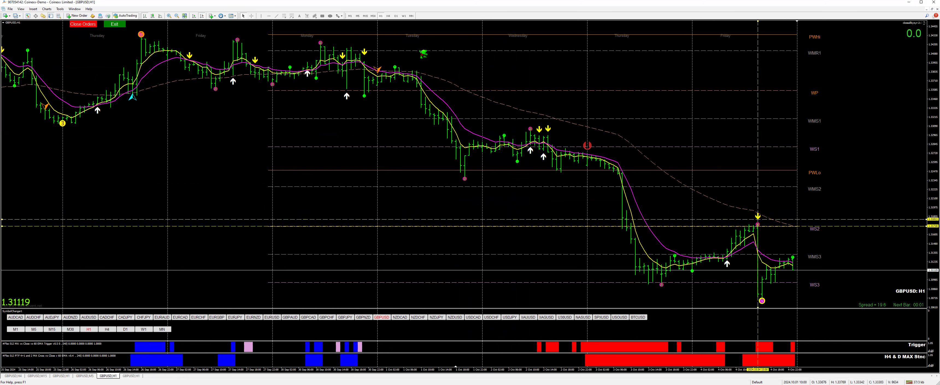
click(357, 16)
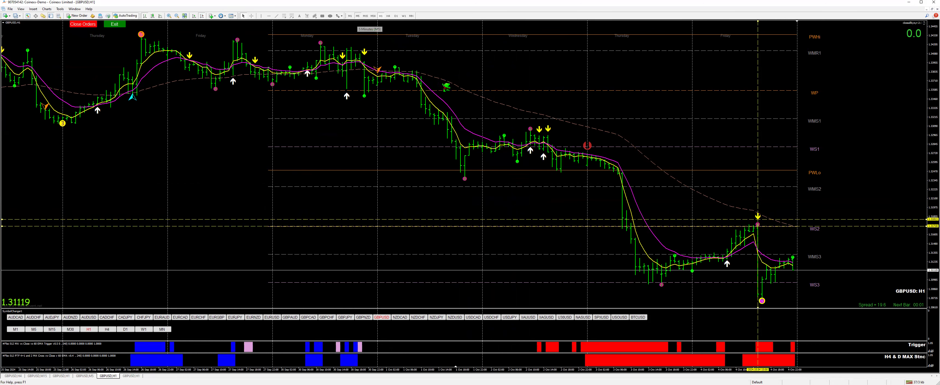
- Pan the GBPUSD M5 chart forward through 3 and 4 Oct, then switch to M1
drag(703, 145, 294, 109)
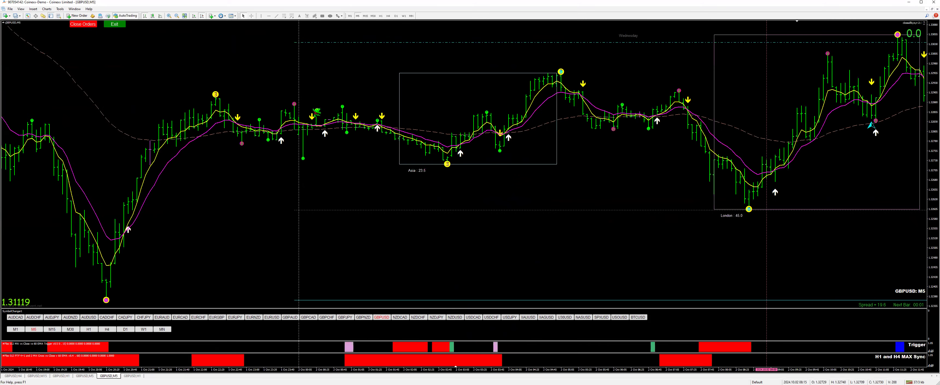
drag(415, 125, 440, 128)
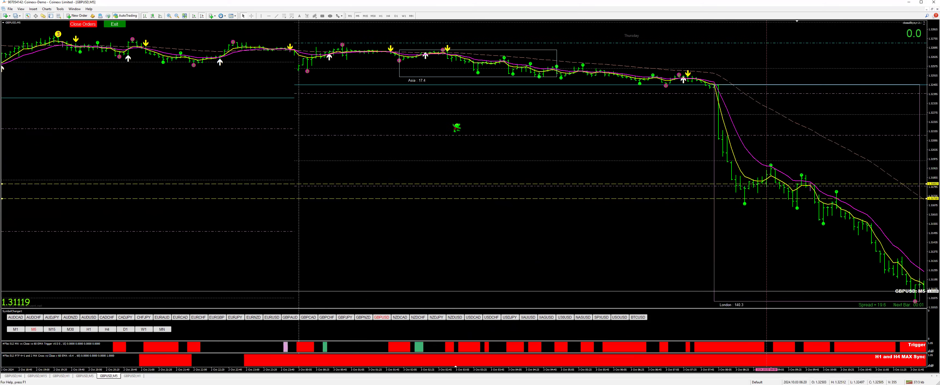
drag(688, 129, 493, 96)
drag(717, 146, 480, 138)
drag(571, 147, 552, 143)
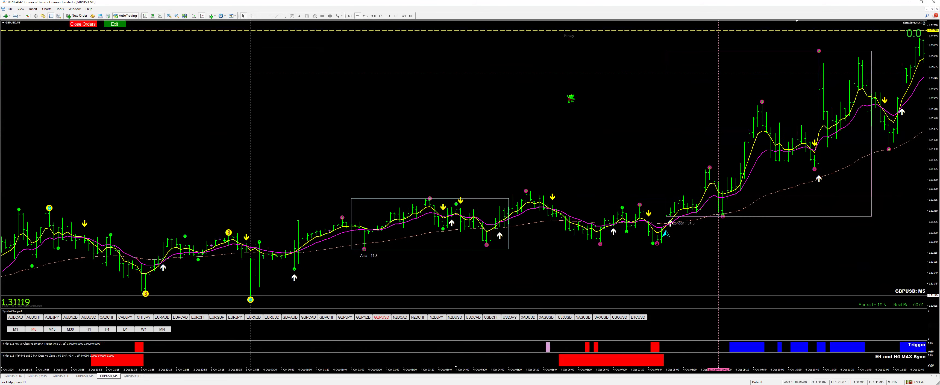
scroll(685, 124, down, 5)
drag(706, 116, 590, 110)
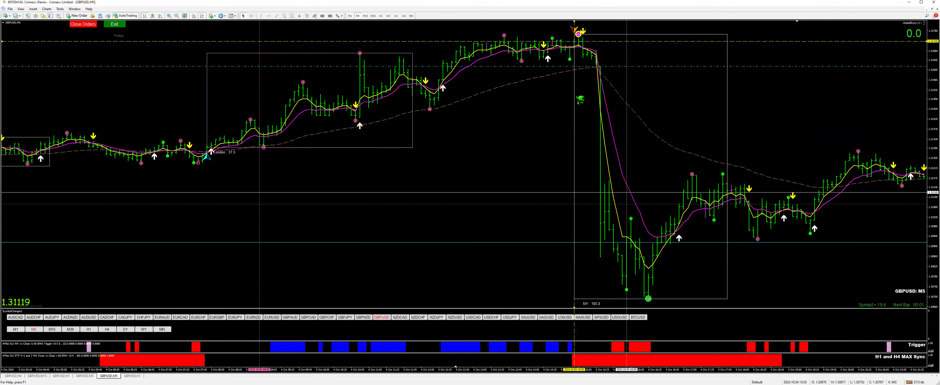
scroll(590, 108, down, 3)
scroll(549, 64, down, 5)
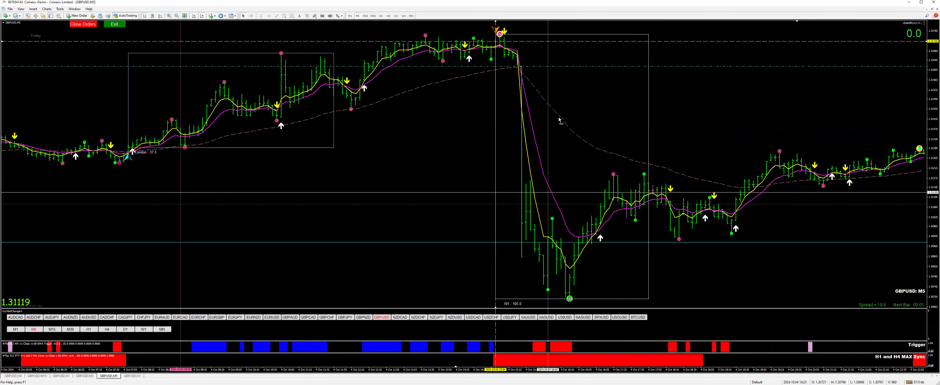
scroll(559, 120, down, 3)
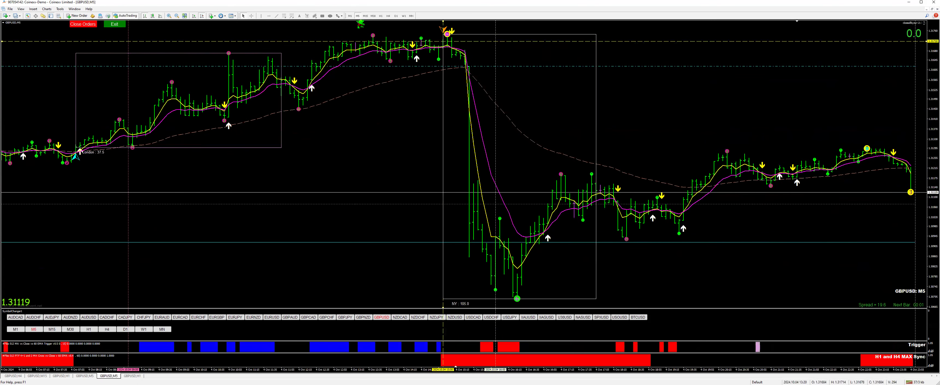
click(350, 15)
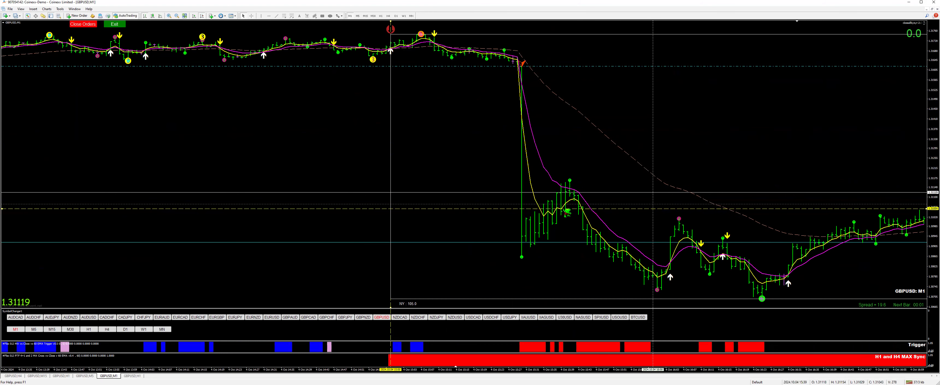
- Lower the upper yellow dashed line on GBPUSD M1, shift the view, then switch to H1
drag(932, 59, 931, 66)
drag(766, 36, 749, 179)
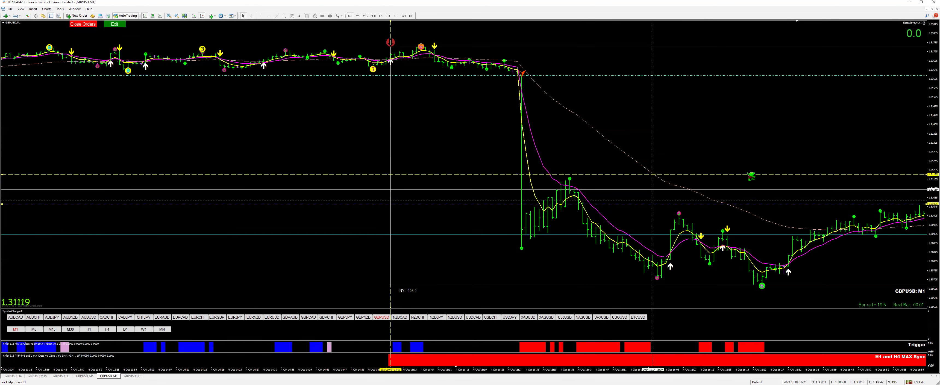
drag(797, 126, 688, 99)
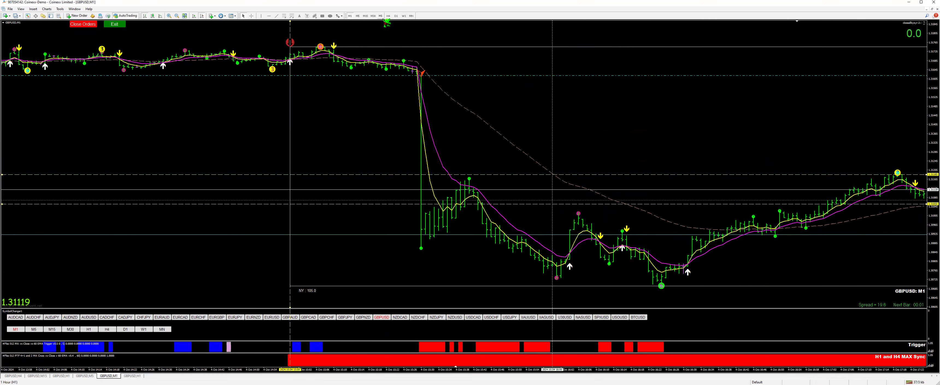
key(Left)
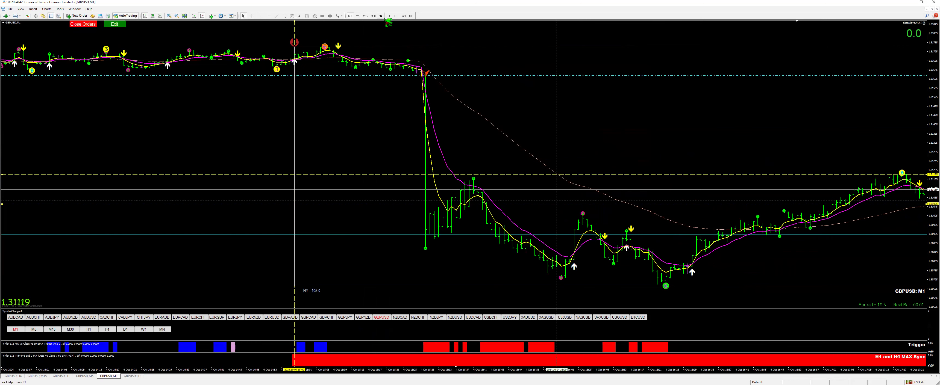
click(382, 17)
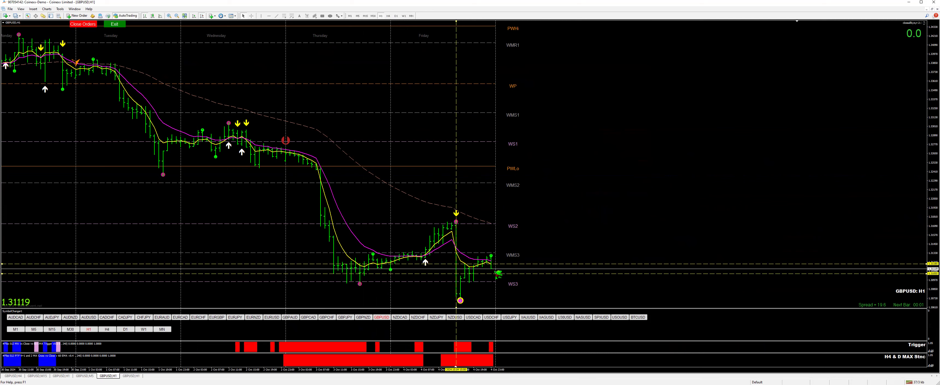
- Switch to H4 and change the chart to GBPJPY from the symbol changer
click(388, 16)
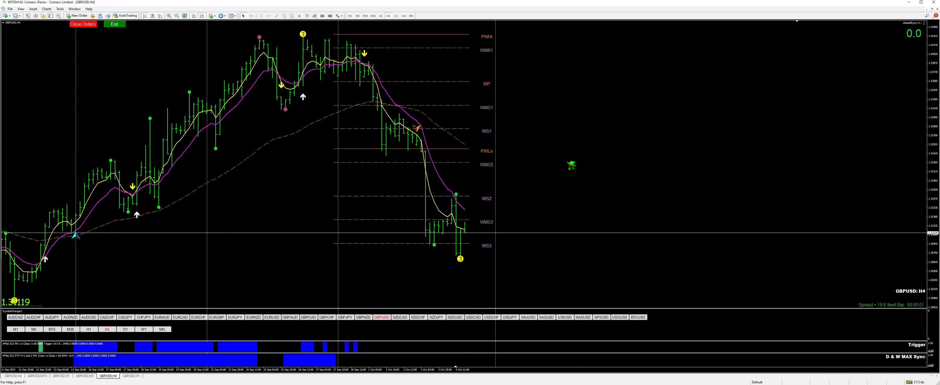
click(352, 318)
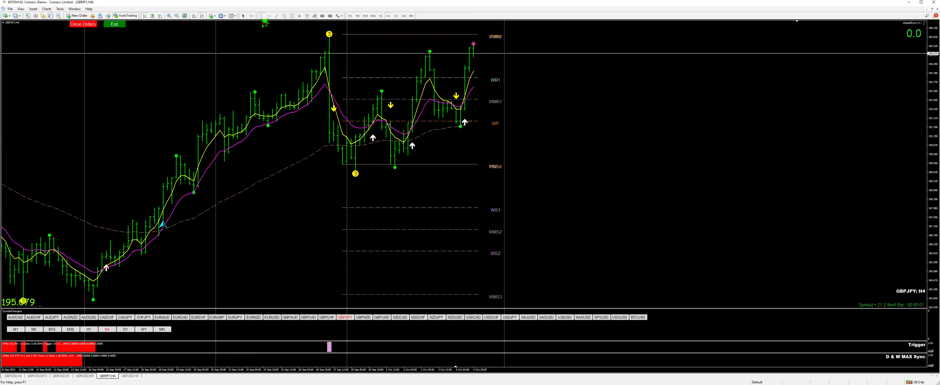
- Mark 2024.10.01 00:00 on GBPJPY with a vertical line, review H4 and H1, then go to M5
click(373, 114)
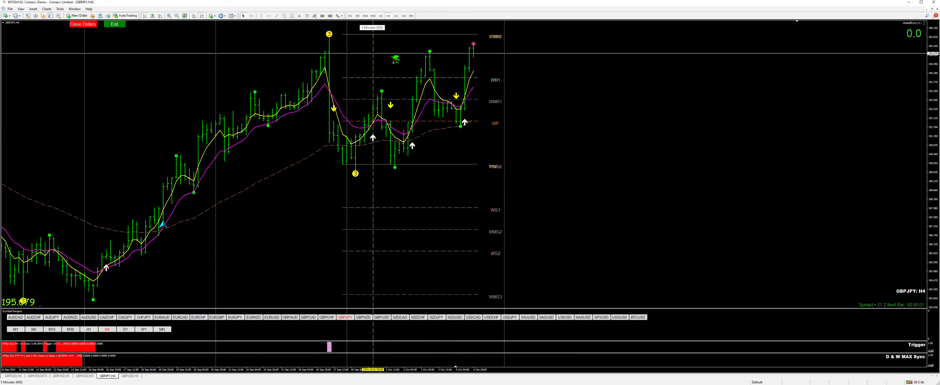
drag(133, 103, 457, 103)
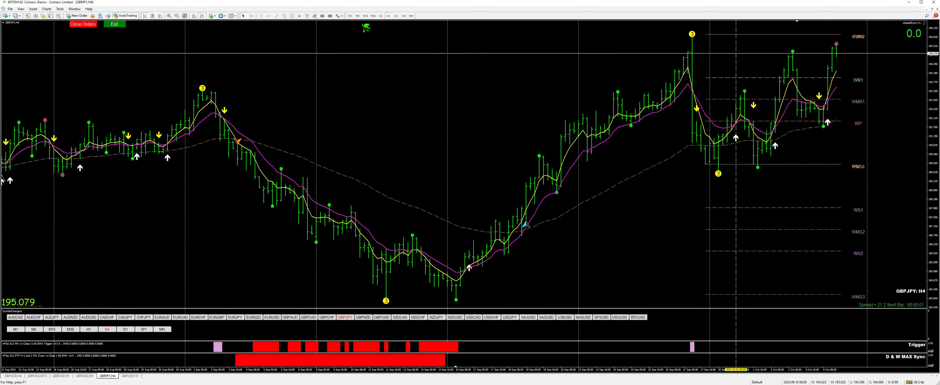
click(380, 16)
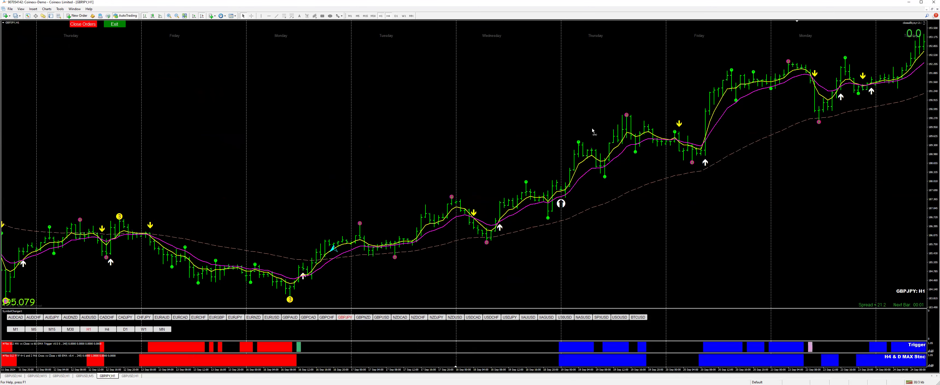
drag(818, 158, 366, 158)
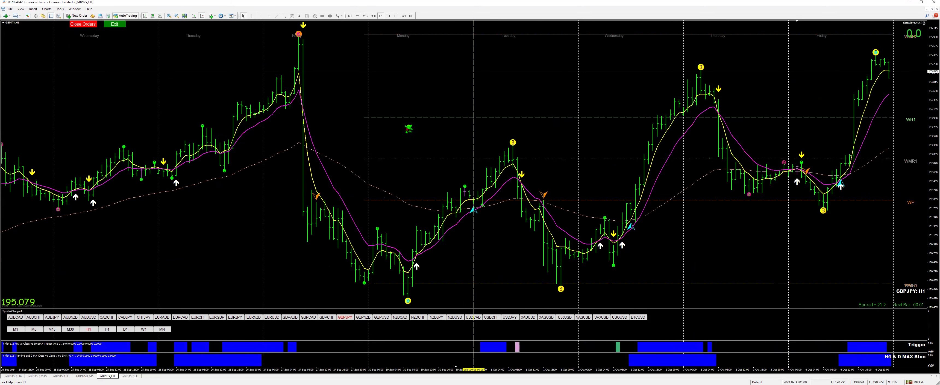
click(358, 16)
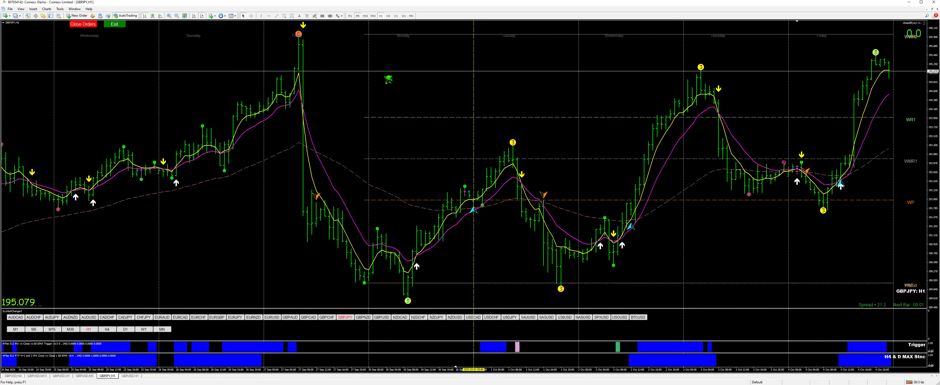
- Step GBPJPY up to H4 and move the dashed time marker to 2 Oct 08:00
scroll(581, 170, down, 4)
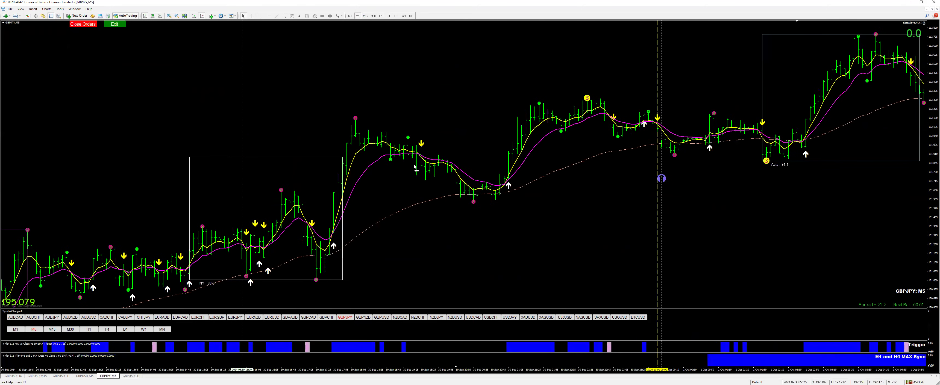
scroll(428, 178, down, 3)
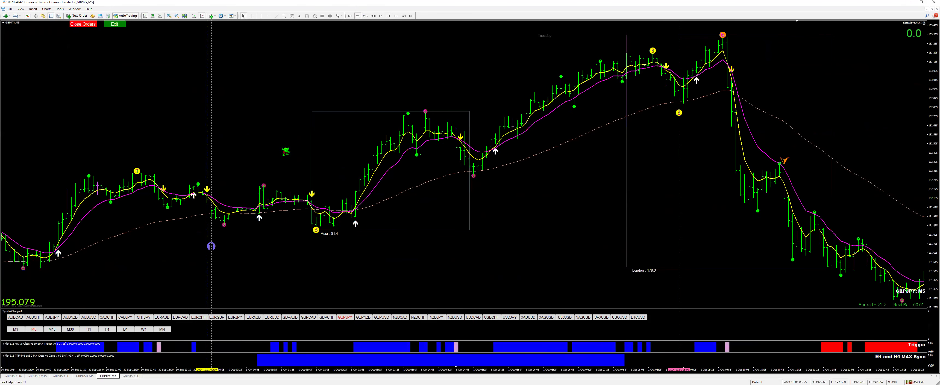
scroll(356, 173, down, 1)
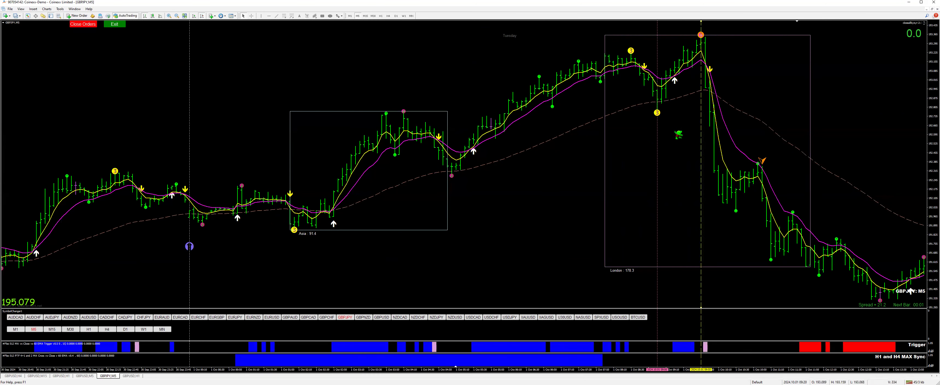
scroll(674, 133, down, 5)
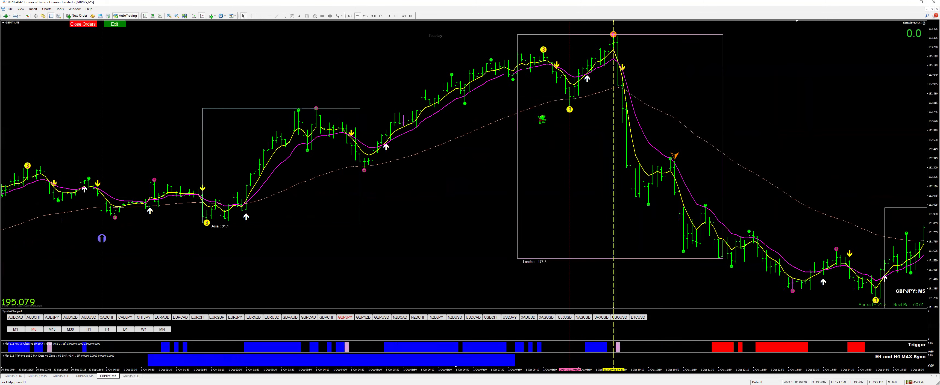
click(380, 16)
click(388, 17)
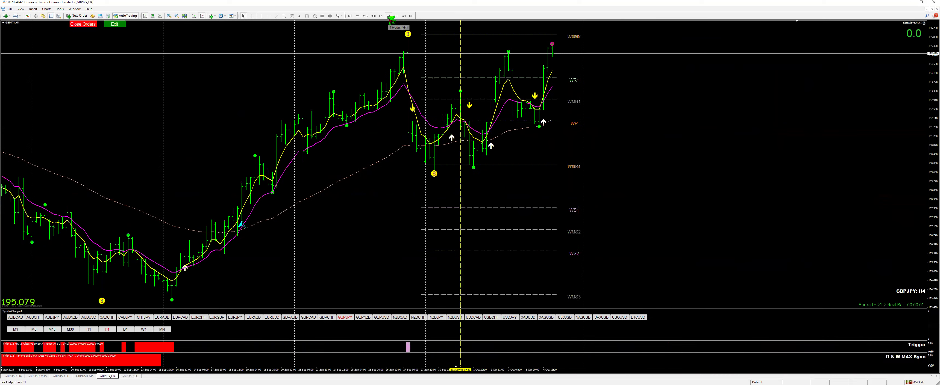
drag(463, 75, 491, 75)
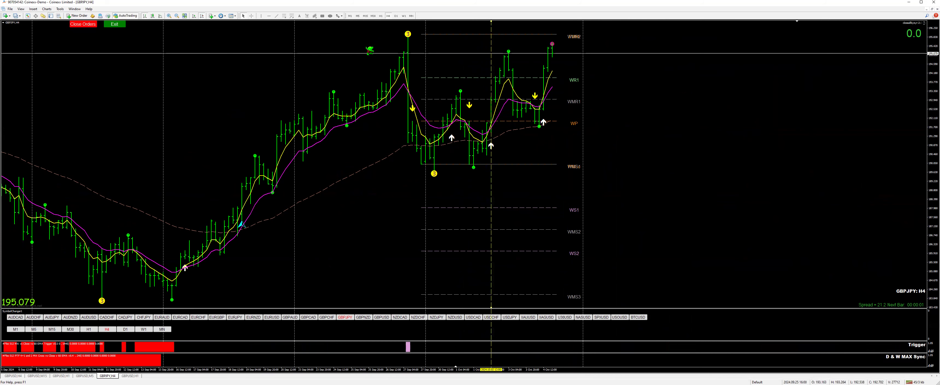
- Review 2 October on GBPJPY M5, then switch down to M1
click(357, 16)
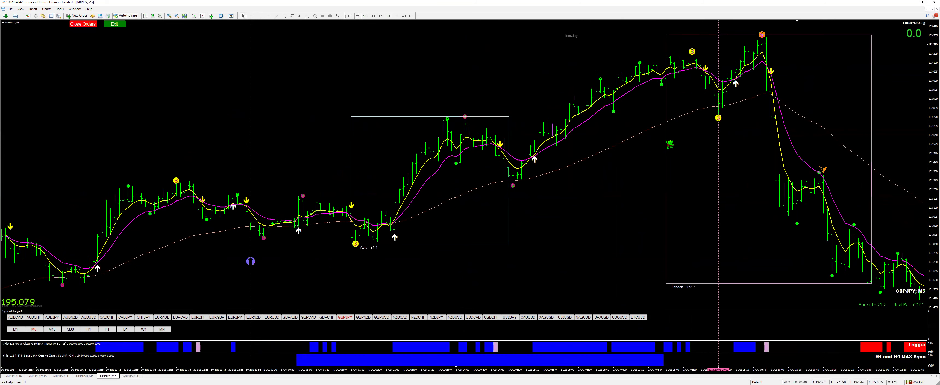
scroll(620, 134, down, 5)
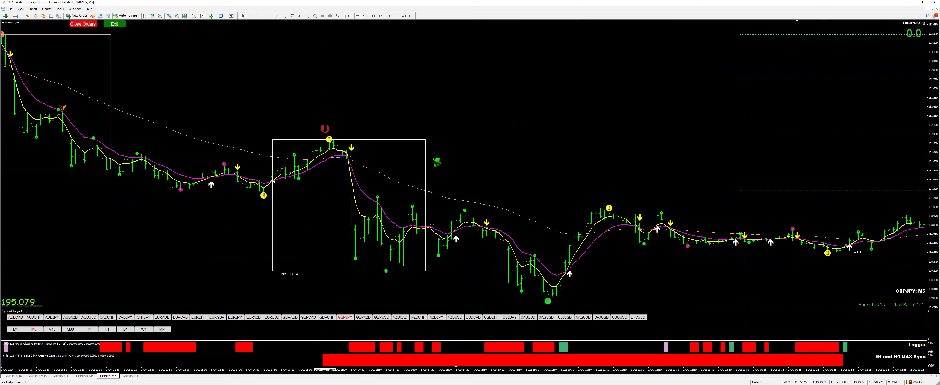
scroll(318, 162, down, 4)
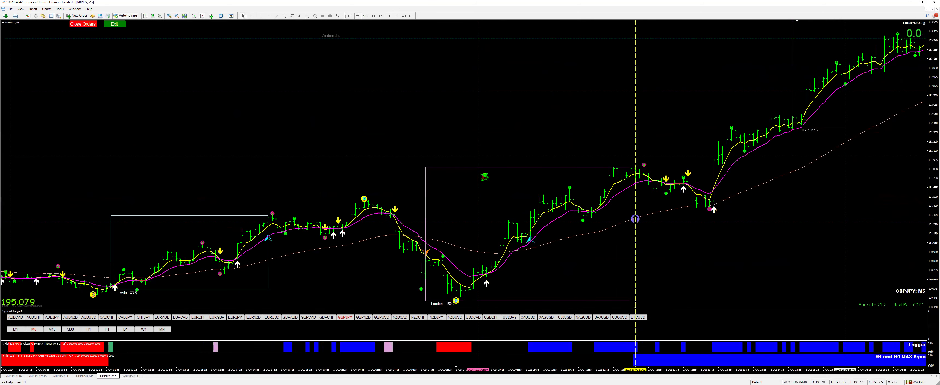
scroll(520, 200, down, 2)
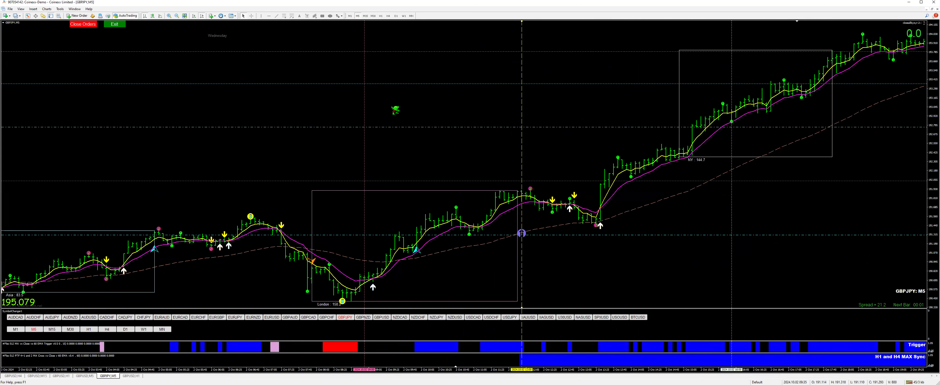
click(350, 16)
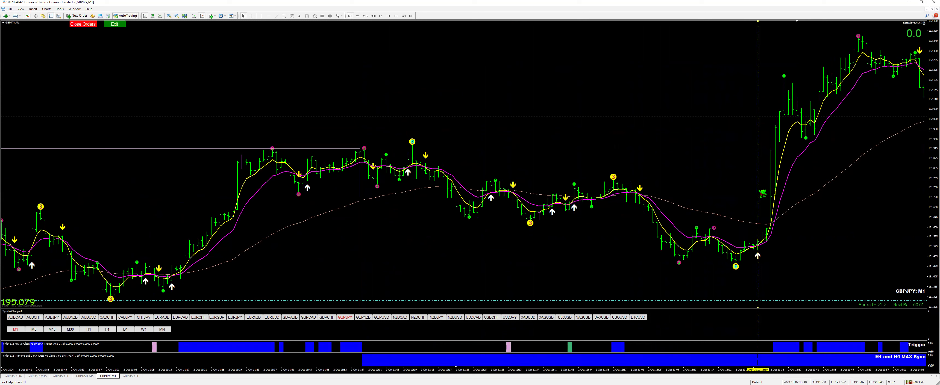
- Draw two horizontal price lines on GBPJPY M1, measure the move between them, then go to H1
click(268, 15)
click(608, 172)
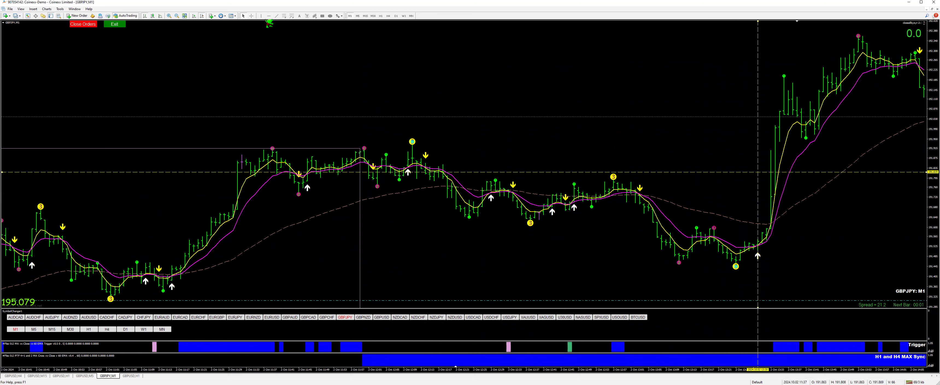
click(738, 271)
middle_click(850, 188)
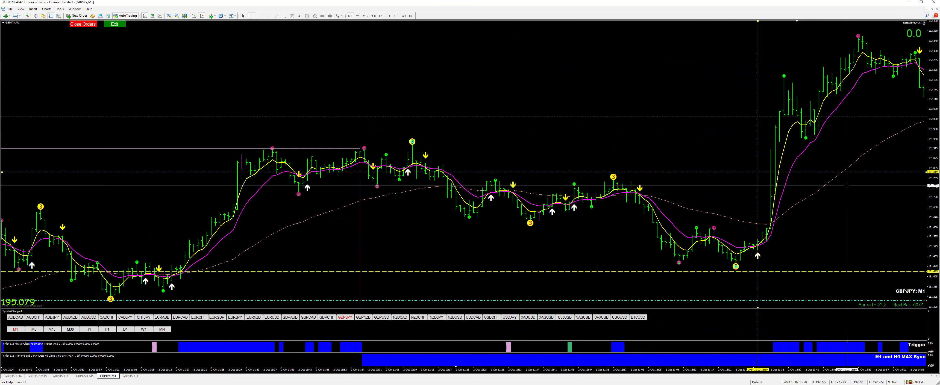
drag(850, 172, 813, 271)
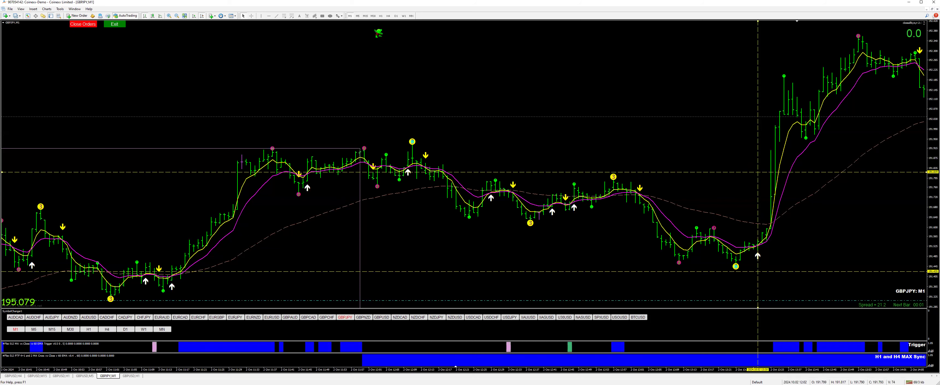
click(380, 16)
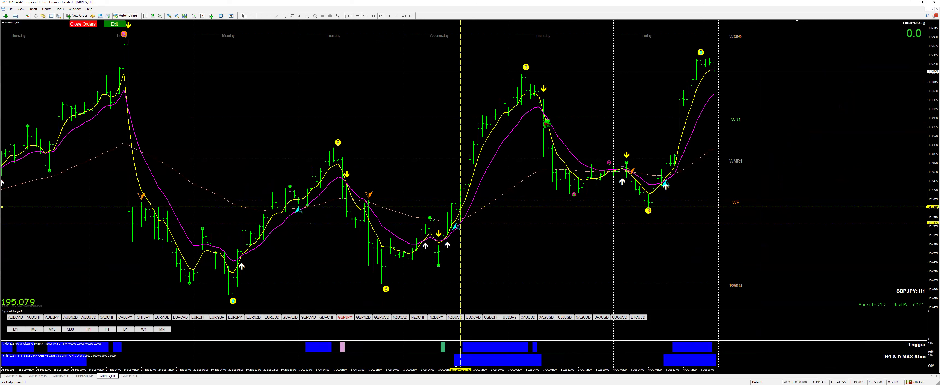
- Measure the H1 decline to 191.882, about 1390 points, then switch to H4
middle_click(544, 153)
drag(530, 185, 524, 204)
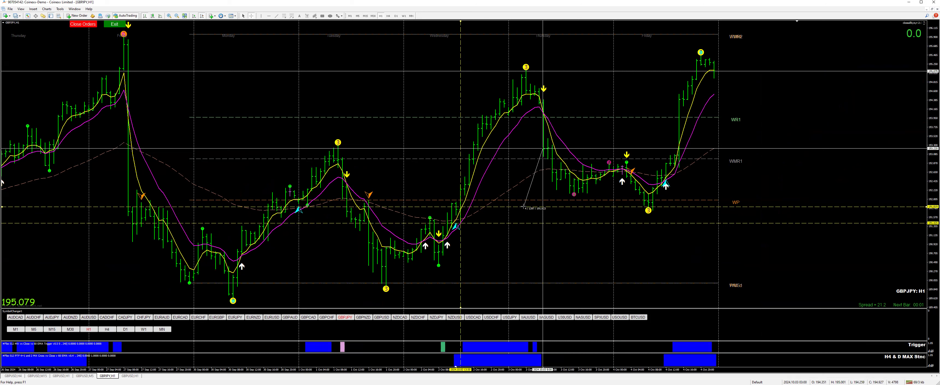
drag(522, 207, 523, 206)
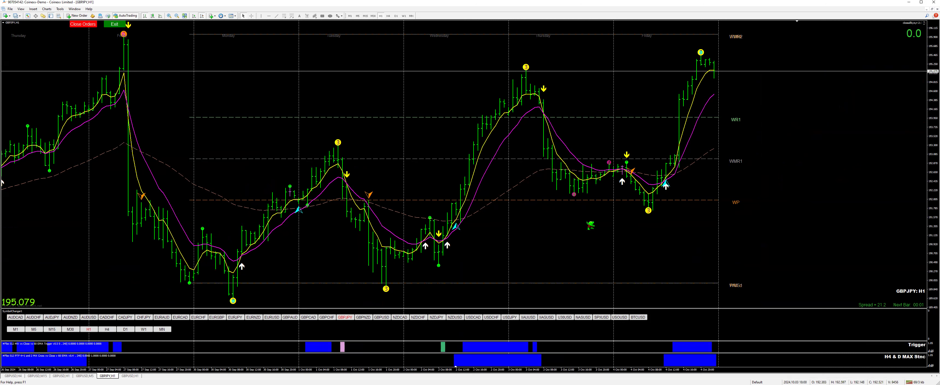
click(389, 16)
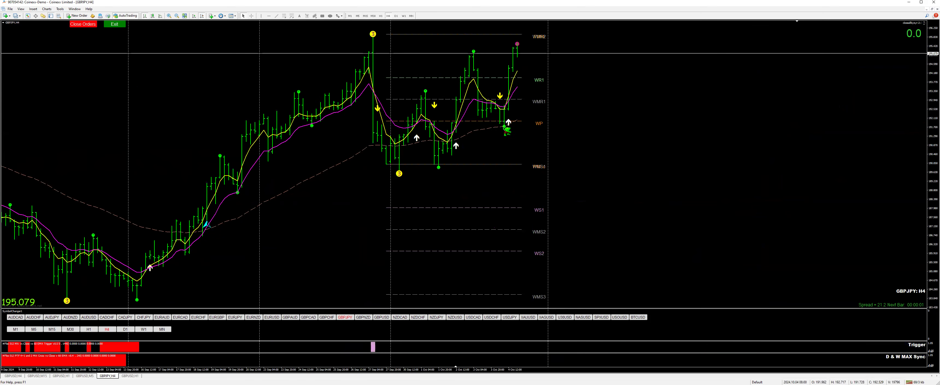
- Step GBPJPY through M5 to the 4 October M1 chart, nudging the view back one bar
click(269, 16)
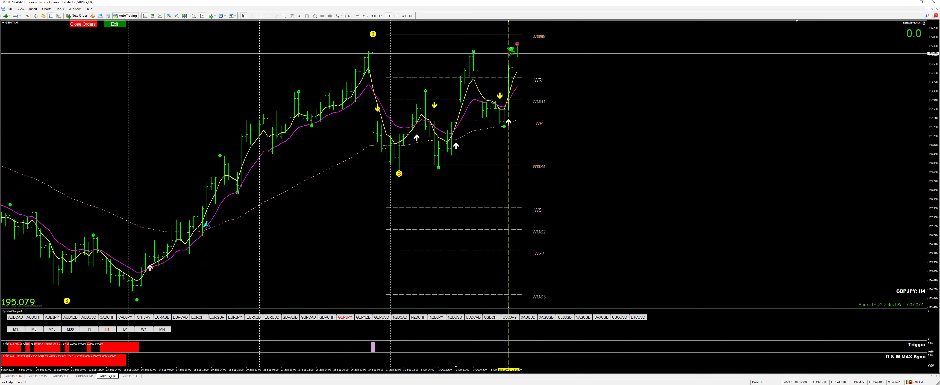
click(359, 16)
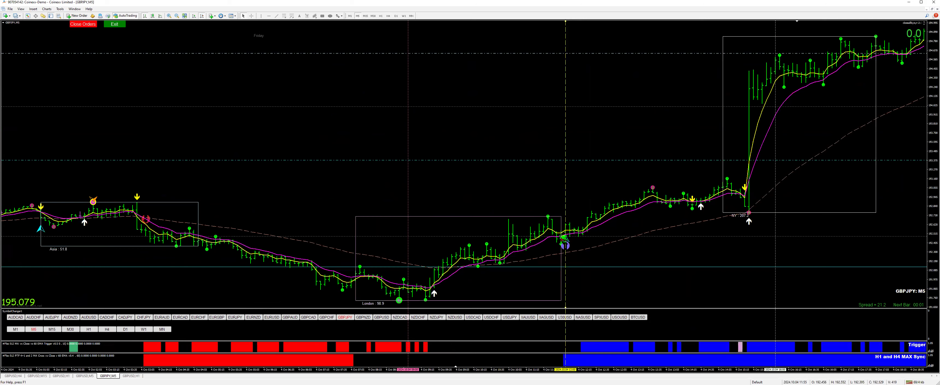
key(Left)
key(Left)
click(349, 16)
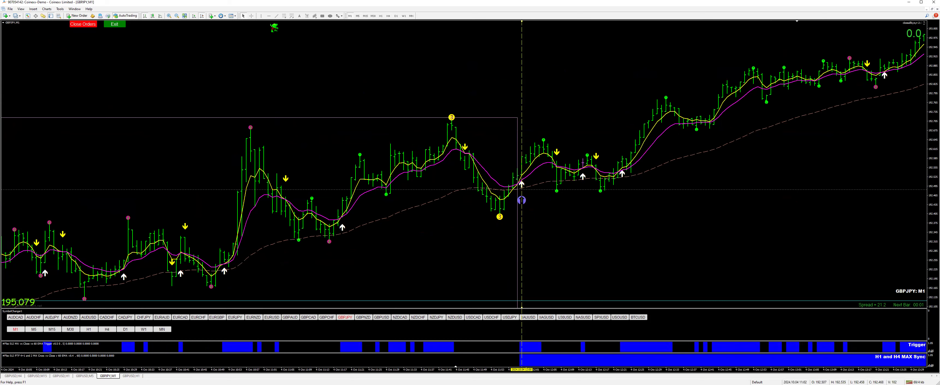
- Mark two horizontal price levels on GBPJPY M1 and measure the move between them
click(269, 15)
click(624, 158)
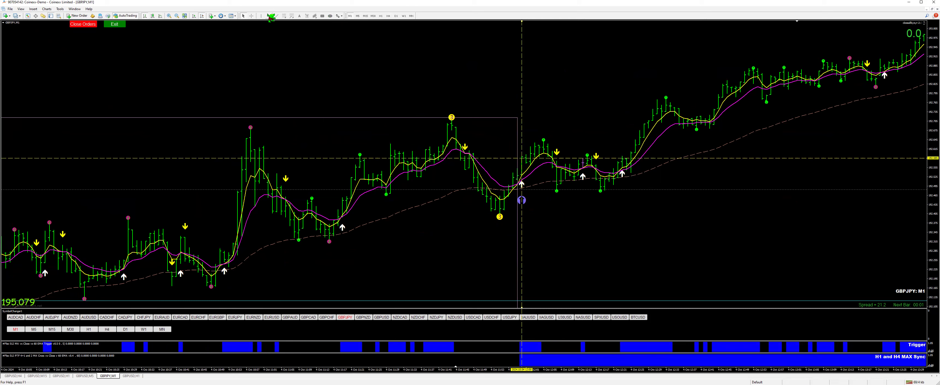
click(505, 219)
middle_click(644, 157)
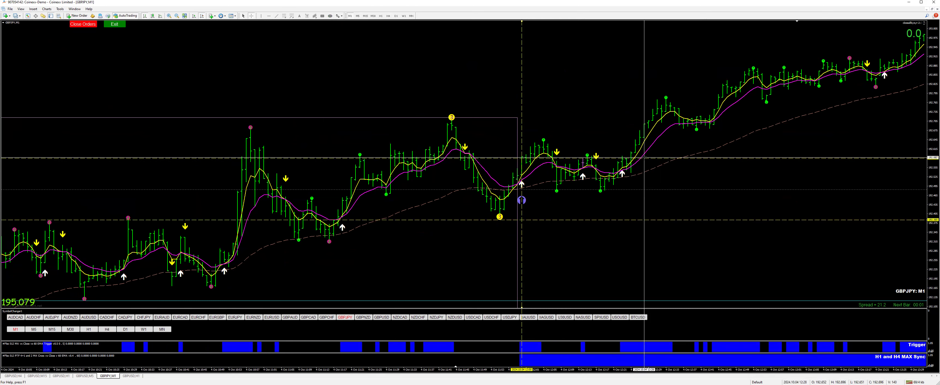
drag(624, 183, 601, 219)
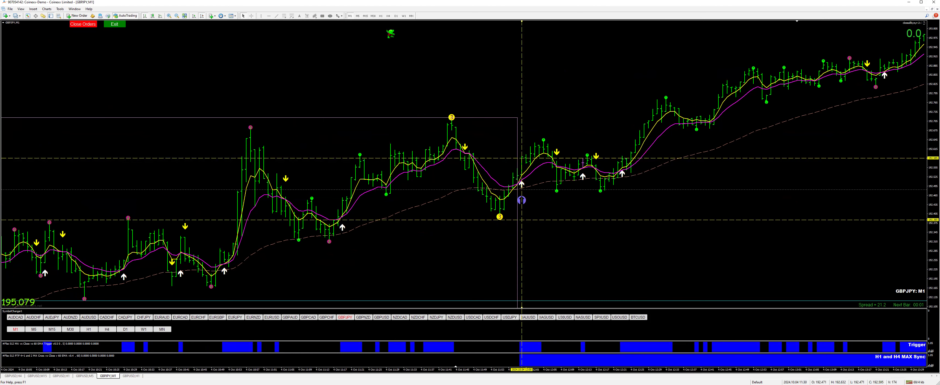
- Measure the H1 rally of about 2733 points, then switch to M5
click(381, 16)
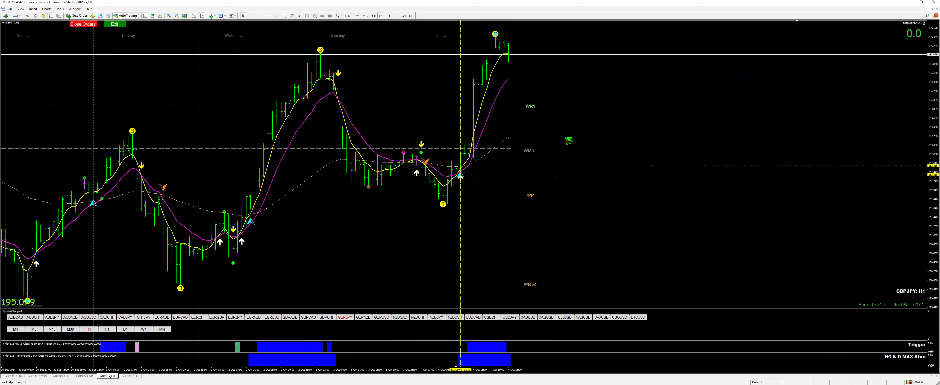
middle_click(474, 167)
drag(474, 166, 496, 45)
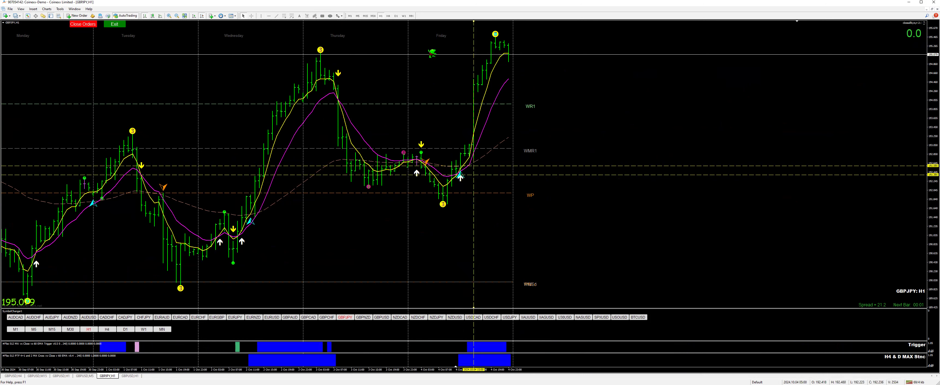
click(358, 16)
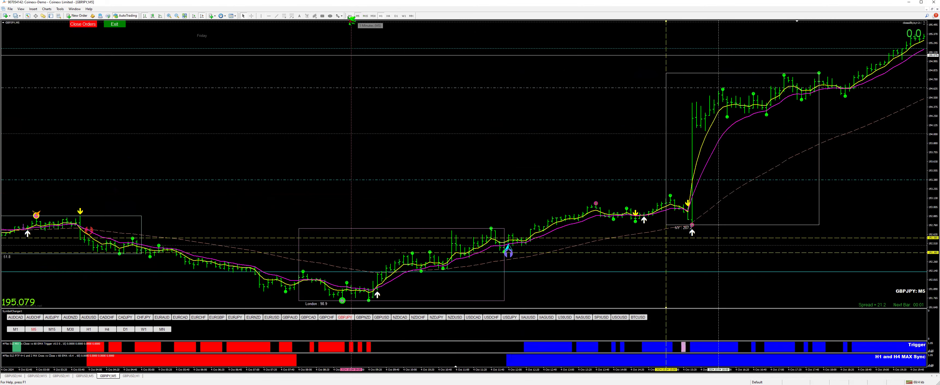
- On GBPJPY M1, delete the 192.585 and 192.385 lines and move the time marker to 15:29
click(350, 16)
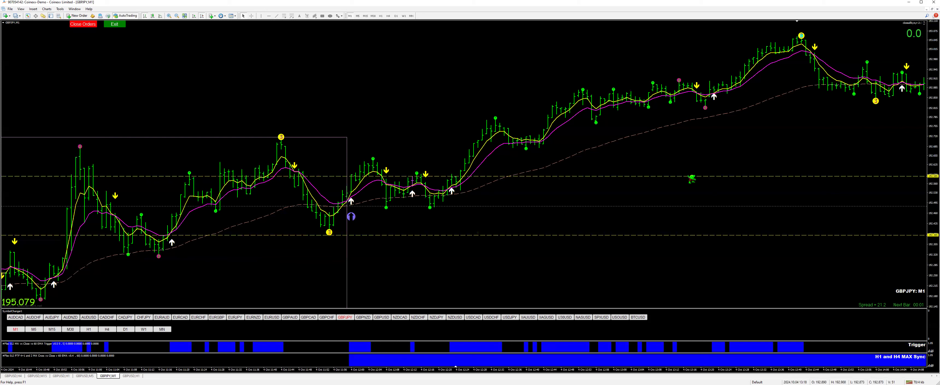
drag(690, 177, 670, 235)
right_click(671, 236)
click(693, 251)
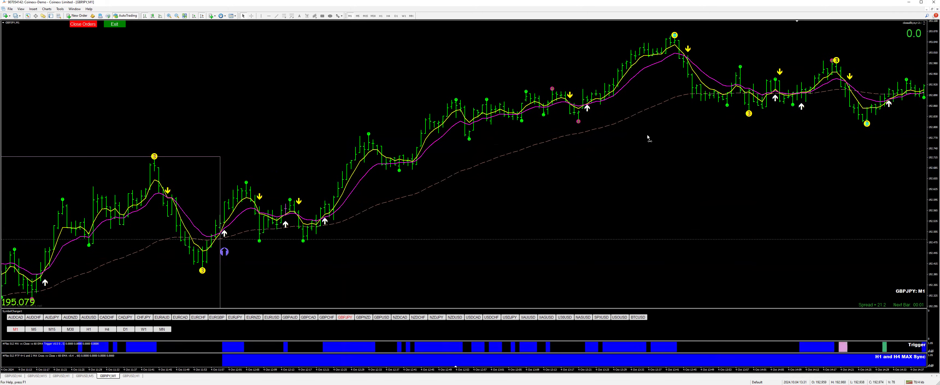
drag(561, 141, 690, 157)
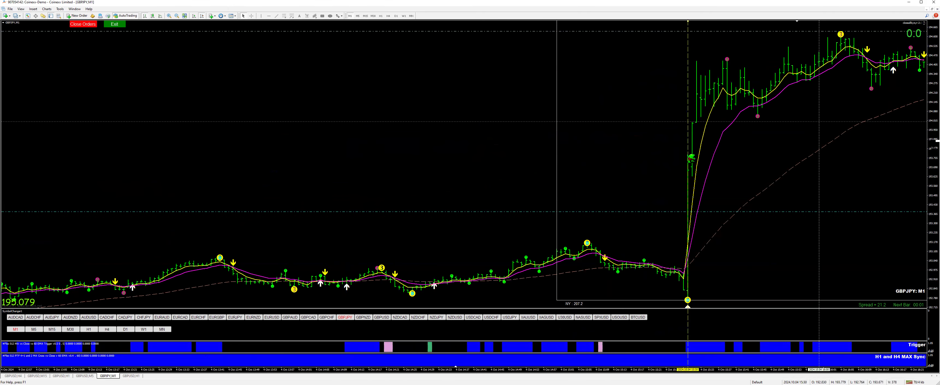
- Draw horizontal lines at 193.684 and 192.748
click(268, 15)
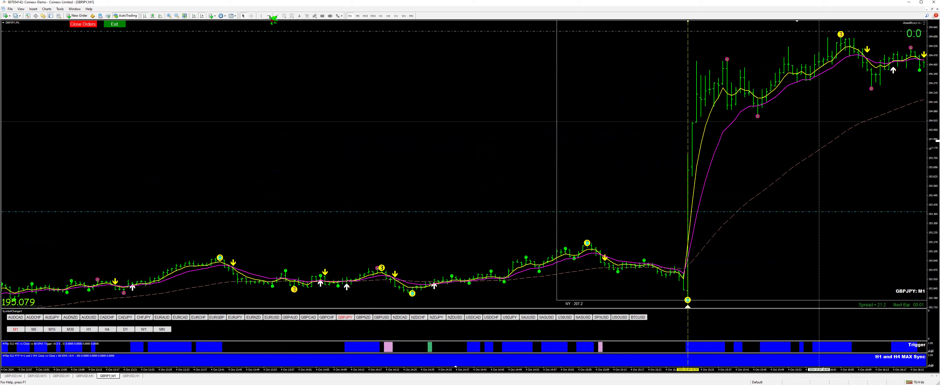
click(689, 167)
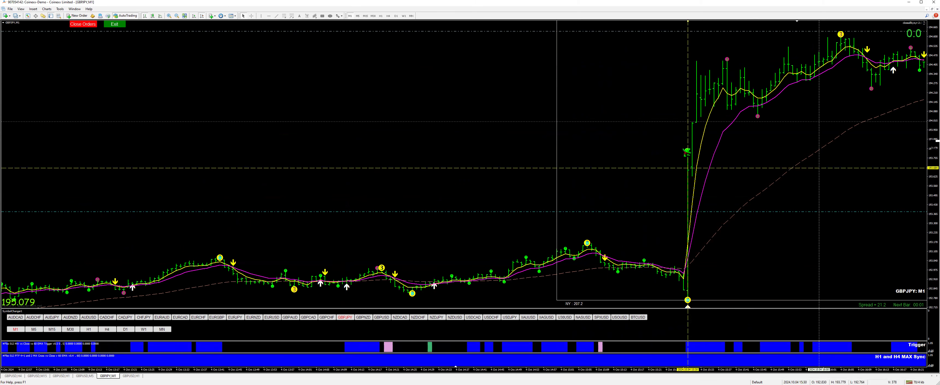
click(270, 16)
click(691, 303)
- Measure the spike between 192.748 and 193.684 with the crosshair, then switch to H1
middle_click(730, 180)
drag(727, 168, 696, 301)
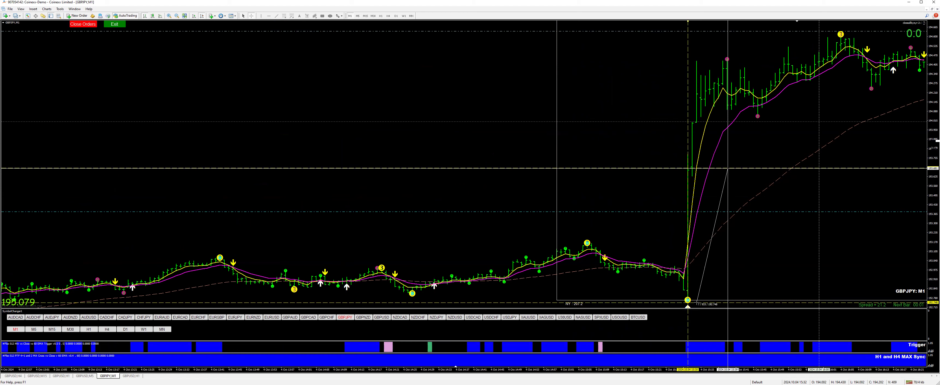
drag(696, 301, 694, 301)
mouse_move(709, 216)
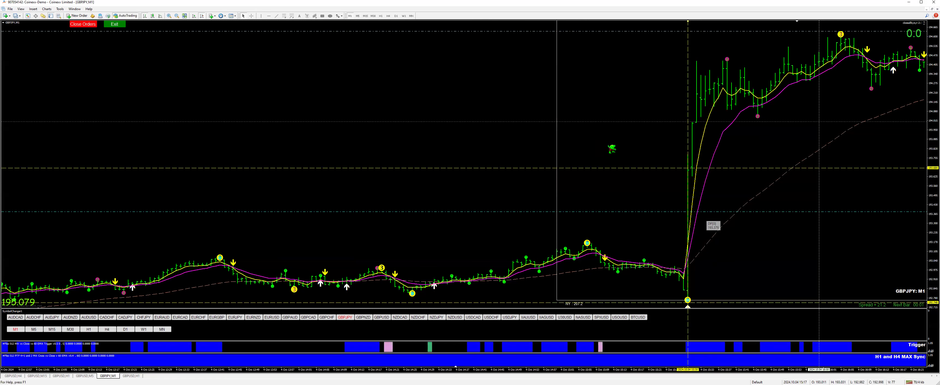
click(381, 16)
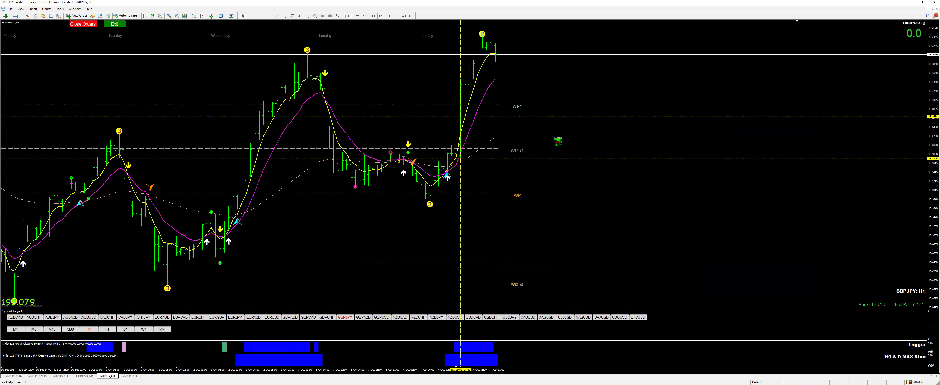
- Measure the latest GBPJPY rally on H1, check H4, then switch to XAUUSD
drag(462, 117, 505, 109)
click(588, 159)
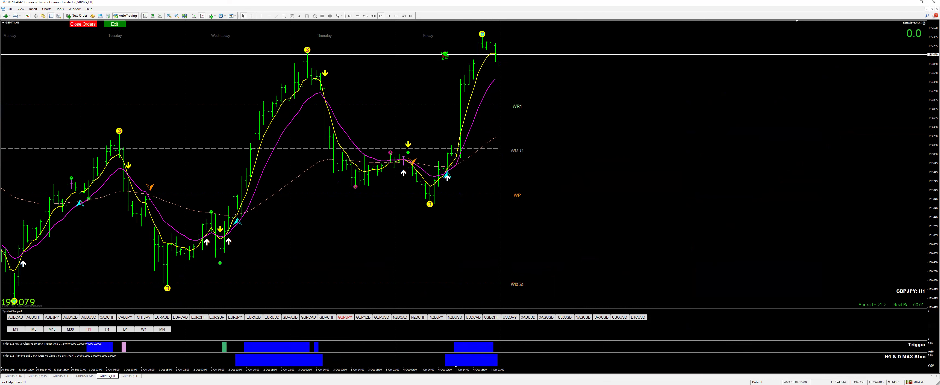
click(388, 16)
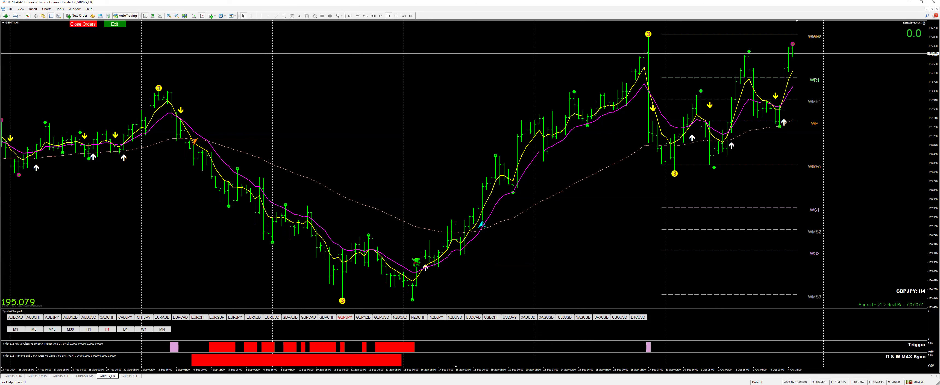
click(525, 317)
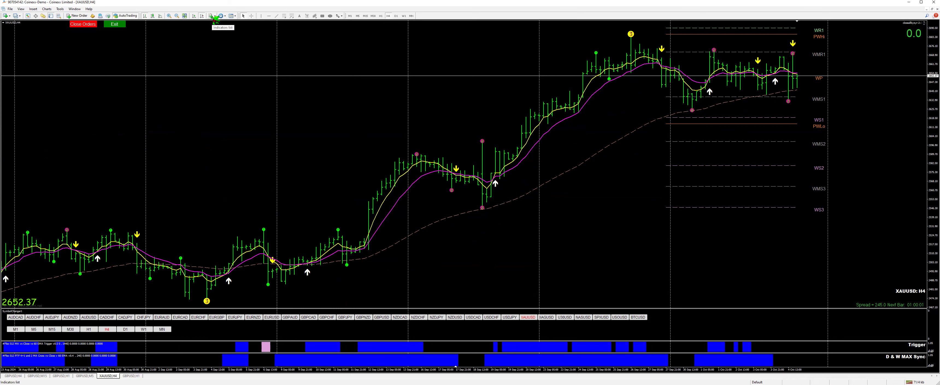
- Zoom out the XAUUSD H4 chart to review more of its signal history
click(178, 16)
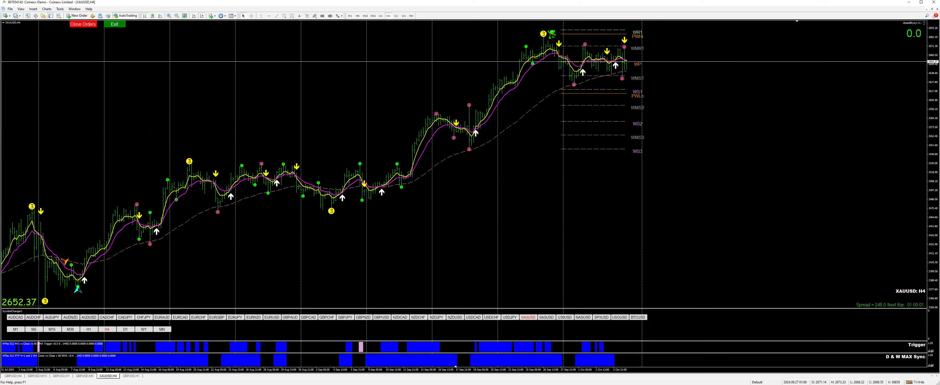
mouse_move(550, 39)
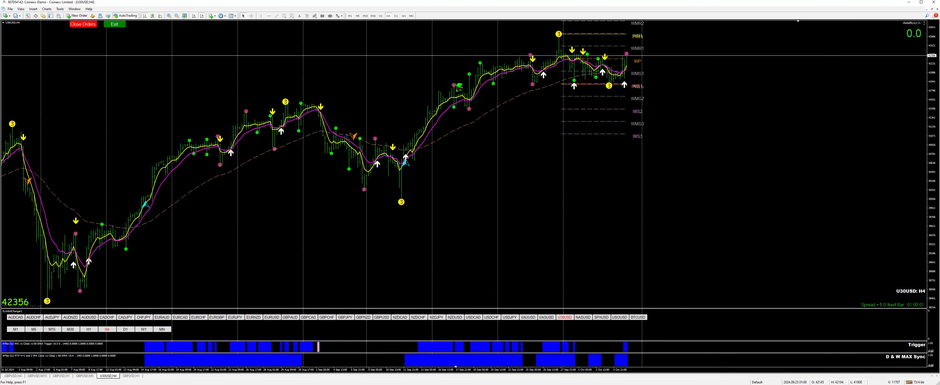
- Mark the 2024.10.04 17:00 bar with a vertical line, then jump to the latest M5 bars
click(260, 16)
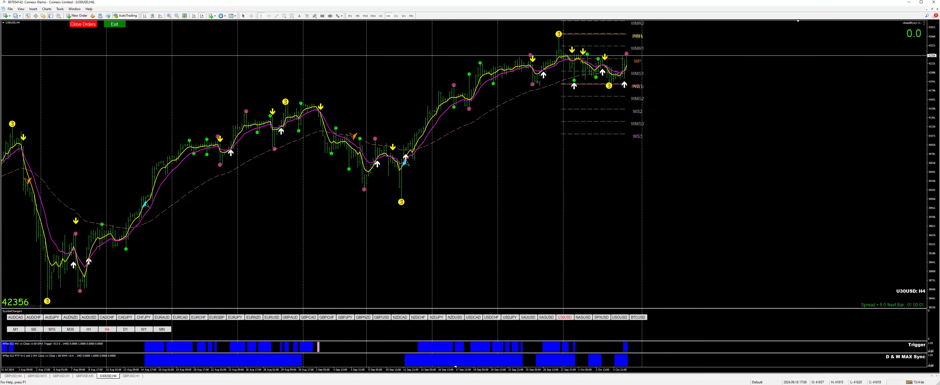
click(625, 84)
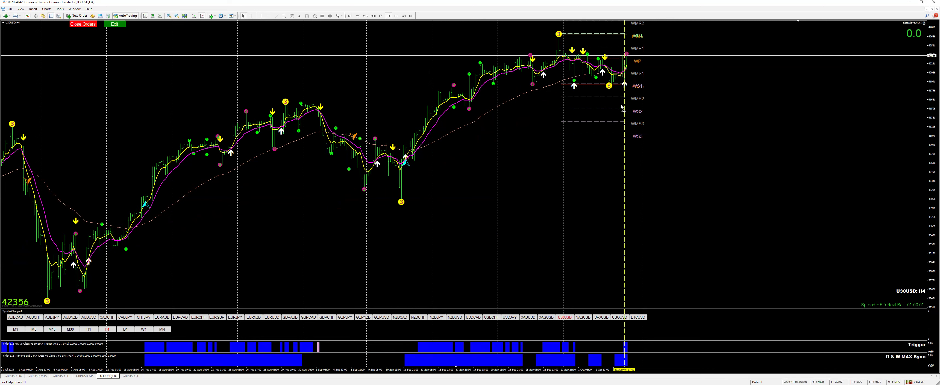
click(358, 17)
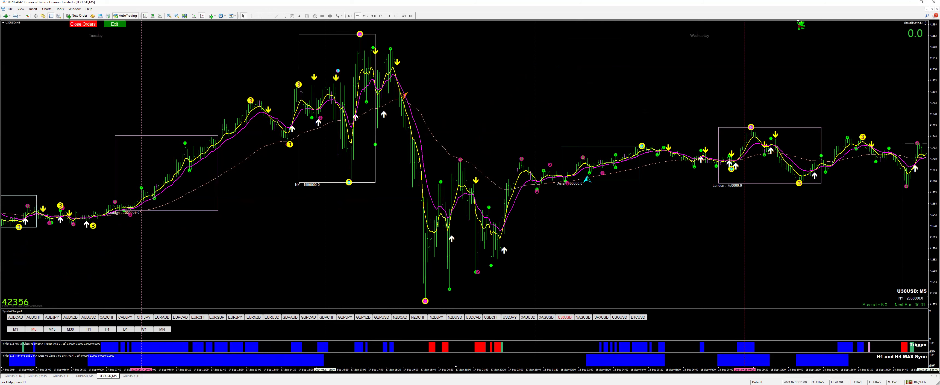
key(End)
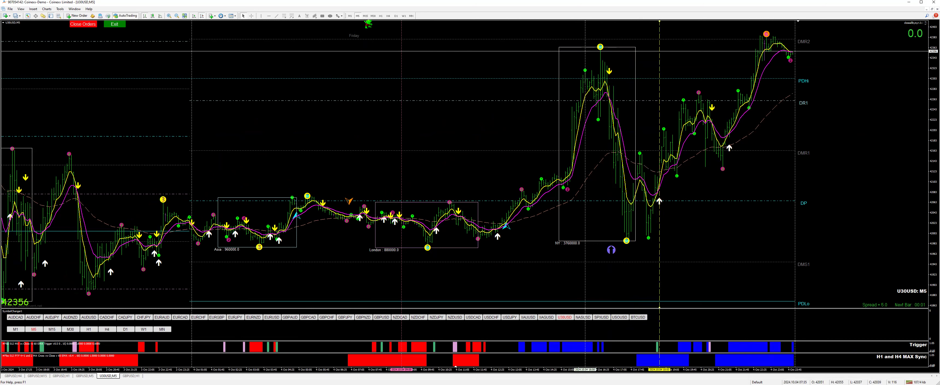
- Switch U30USD to M1 and scroll through the recent bars
click(350, 16)
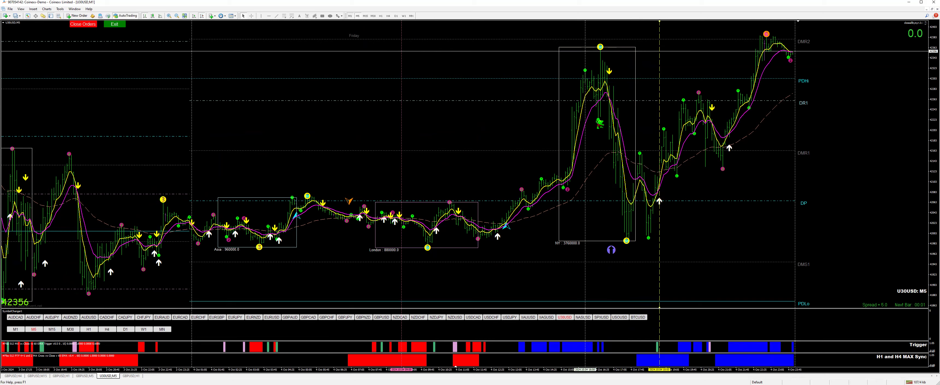
scroll(681, 131, down, 5)
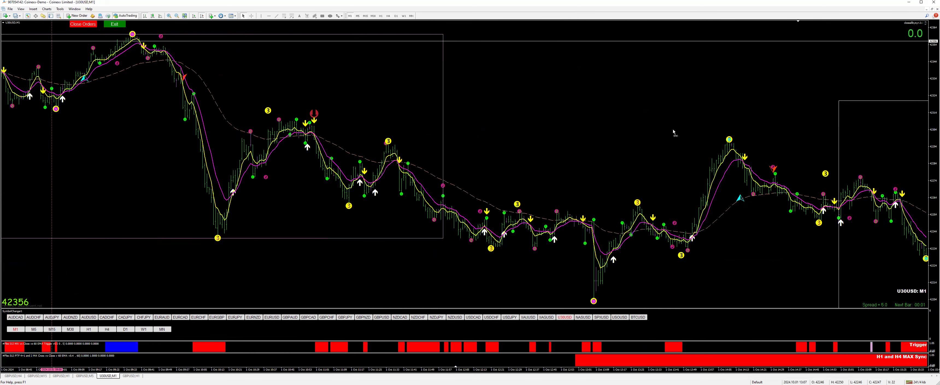
scroll(470, 164, down, 5)
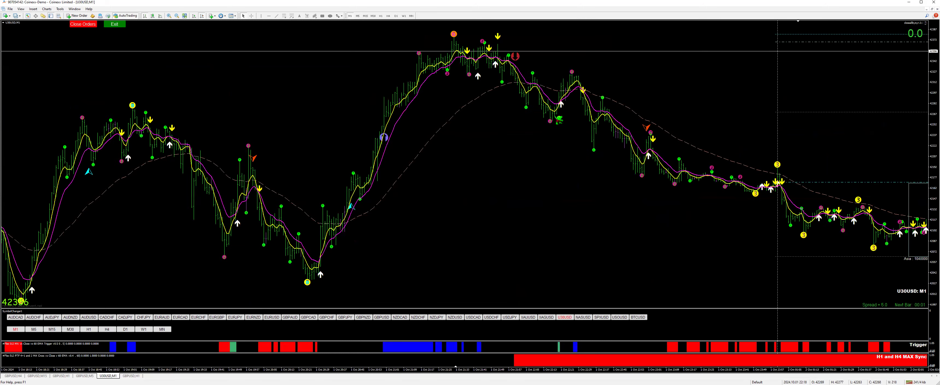
scroll(470, 165, down, 10)
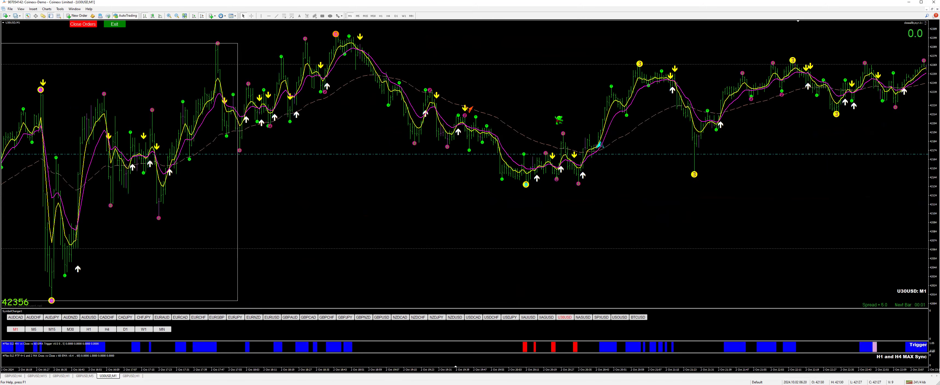
scroll(558, 119, down, 15)
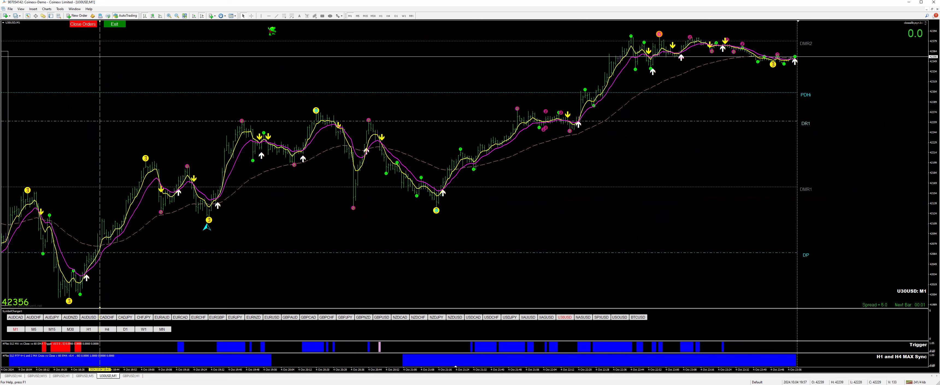
- Draw horizontal lines at 42090 and 41990, then view U30USD on H1
click(269, 16)
click(105, 237)
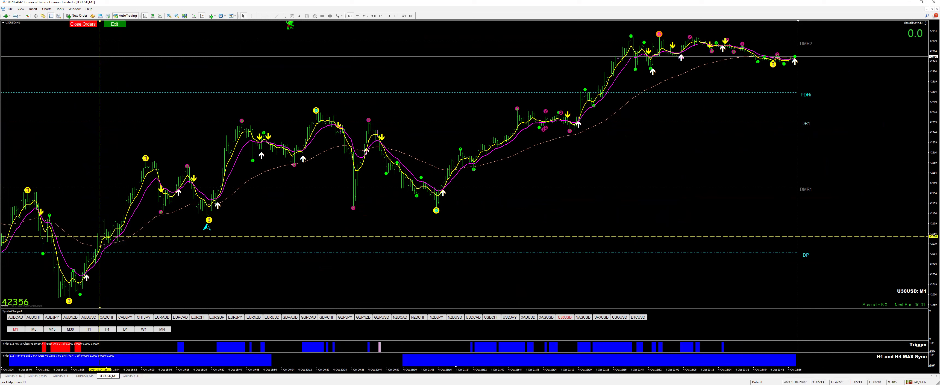
click(268, 16)
click(81, 304)
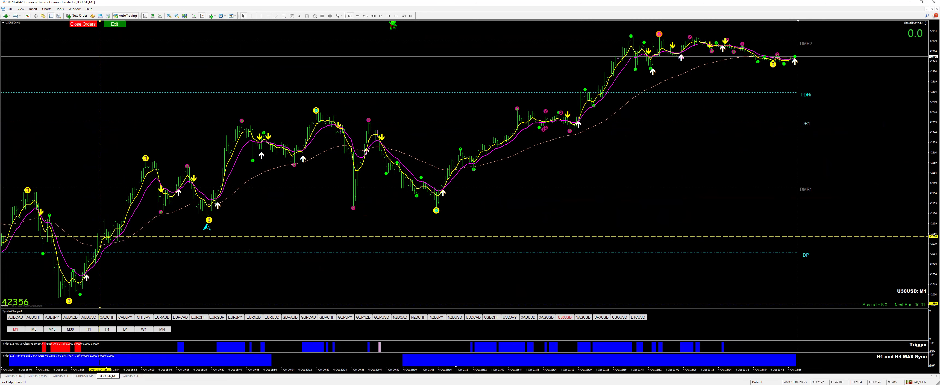
click(381, 15)
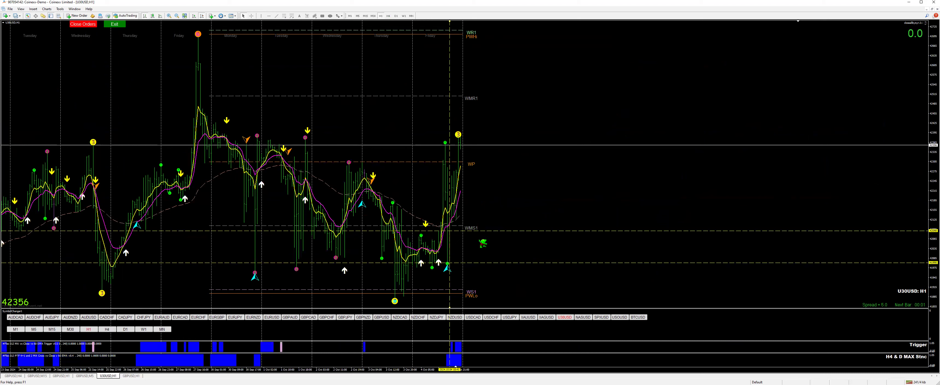
- Measure the H1 drop toward WMS1 and the pullback near 41995, then switch to H4
middle_click(493, 144)
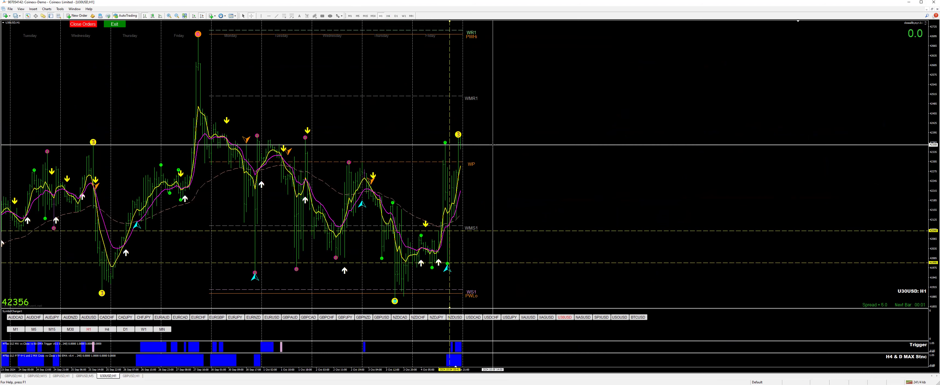
drag(492, 144, 487, 229)
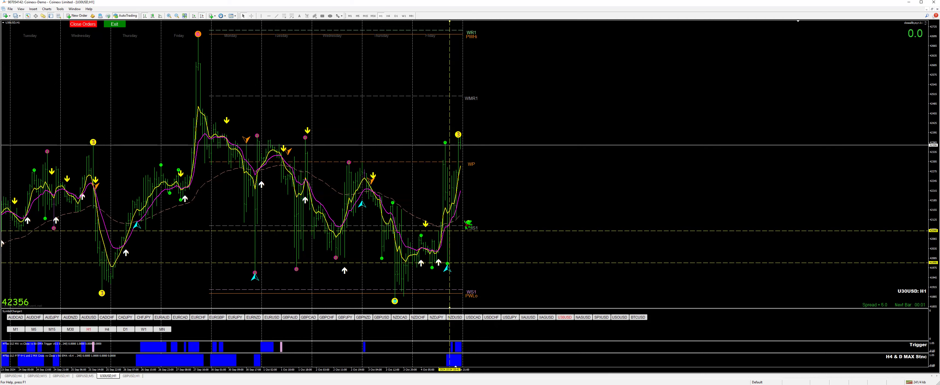
middle_click(502, 234)
mouse_move(490, 248)
mouse_down()
mouse_move(484, 262)
mouse_move(485, 251)
mouse_up()
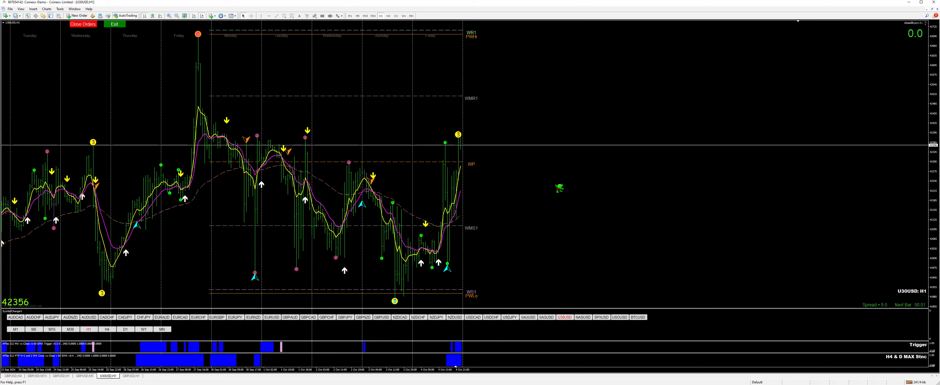
key(End)
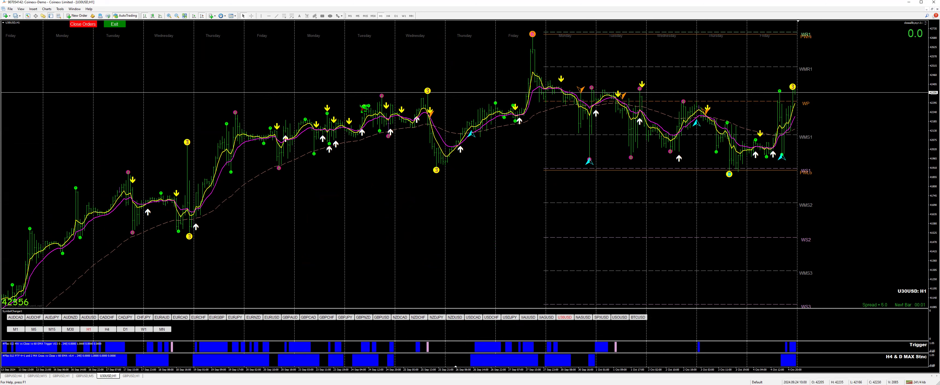
click(388, 15)
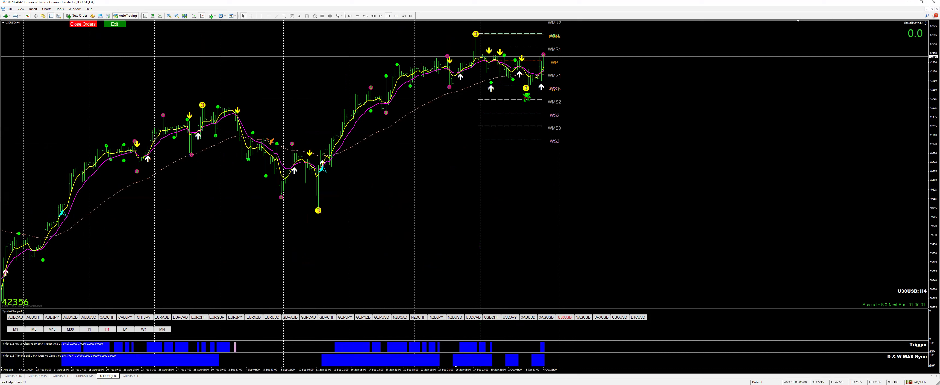